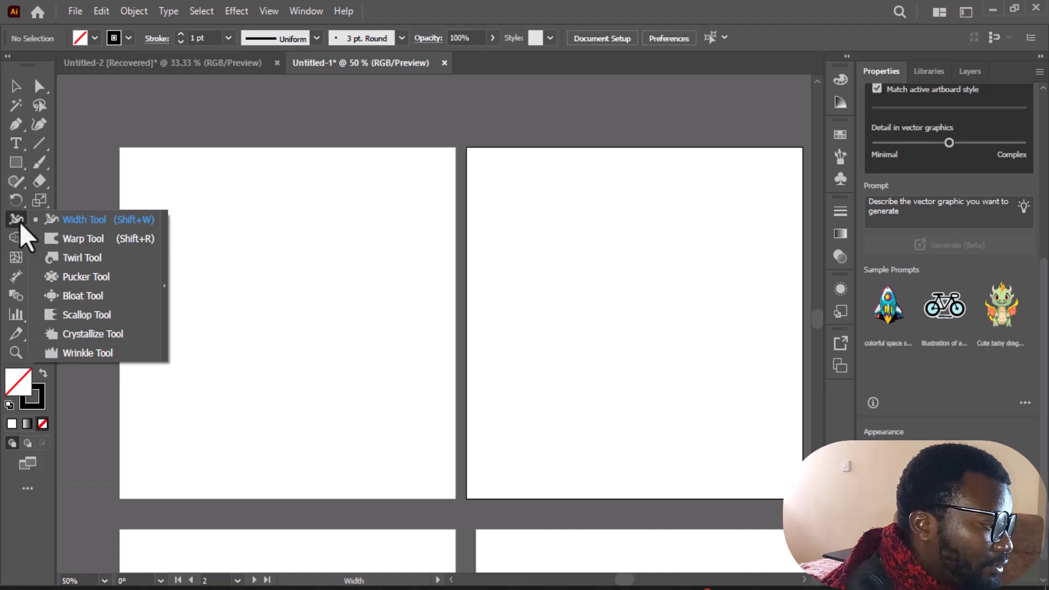
Step: Draw a diagonal line with the Line Segment tool from the first artboard's upper left into the second artboard
click(15, 237)
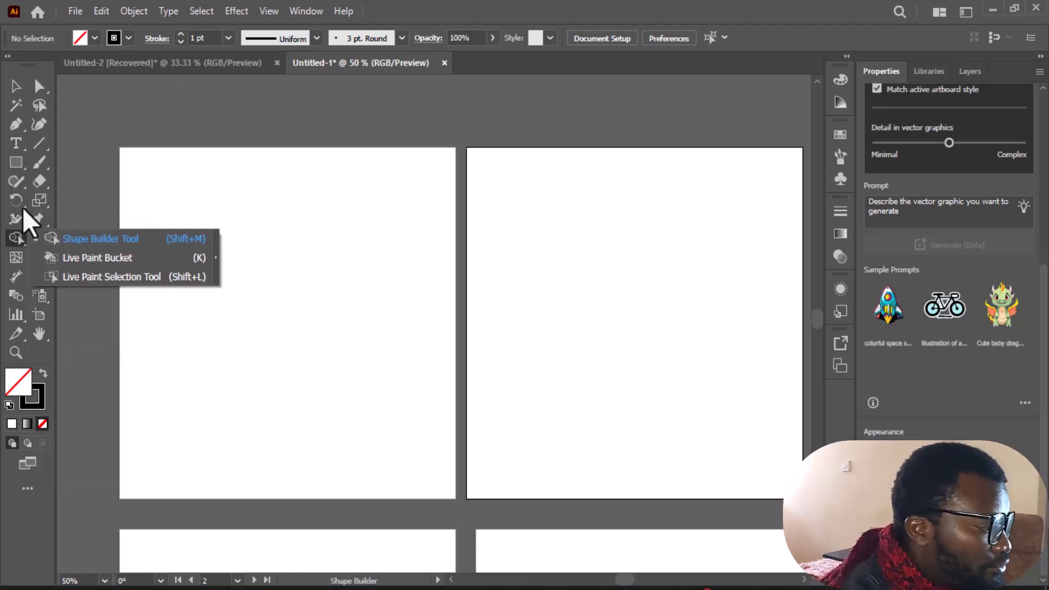
click(38, 144)
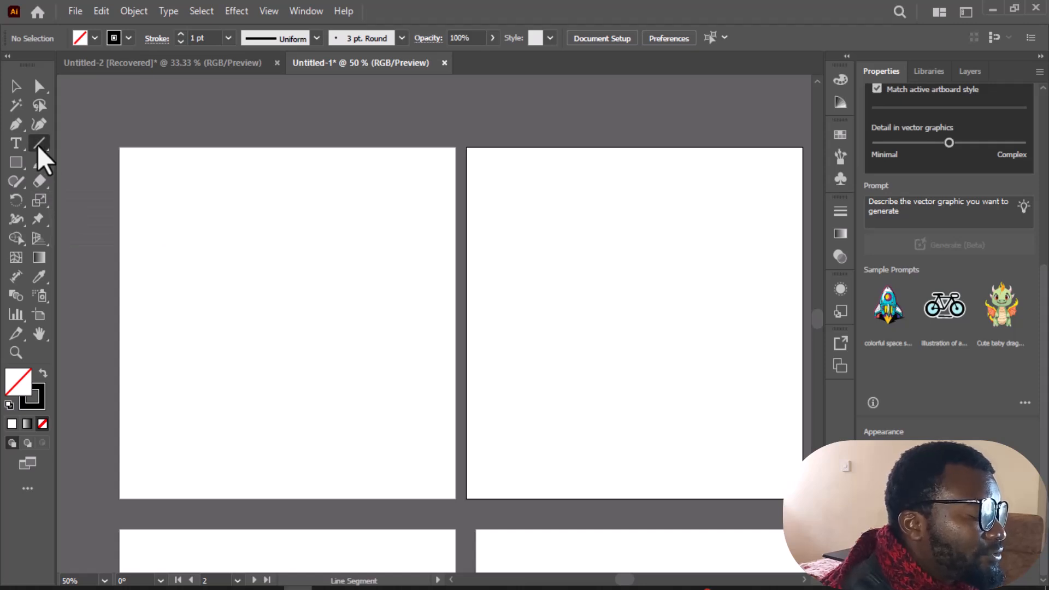
drag(150, 222, 560, 333)
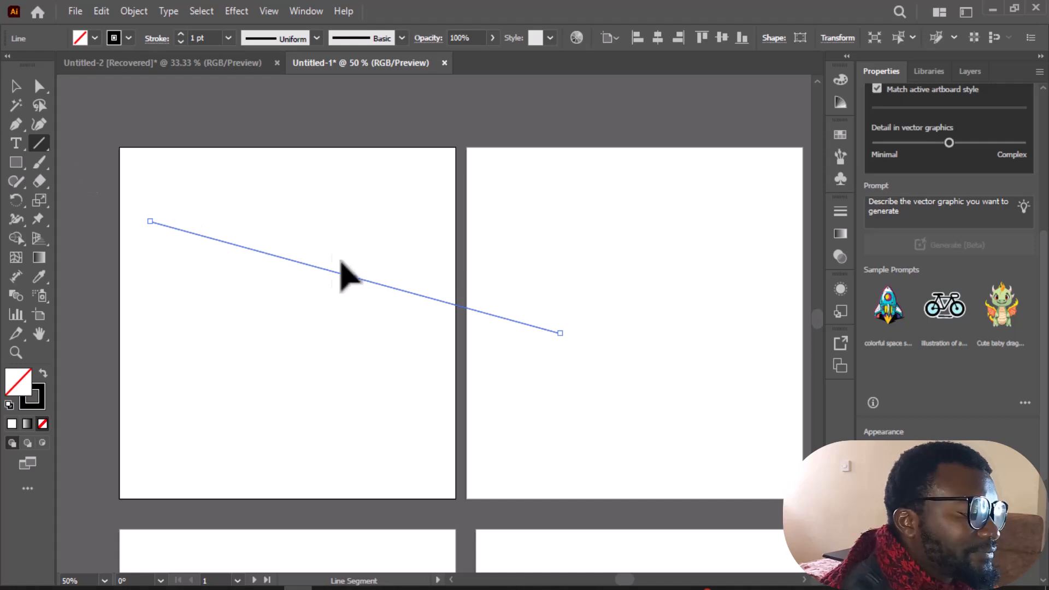
Step: Draw a downward-curving arc with the Arc tool below the diagonal line on the first artboard
click(38, 143)
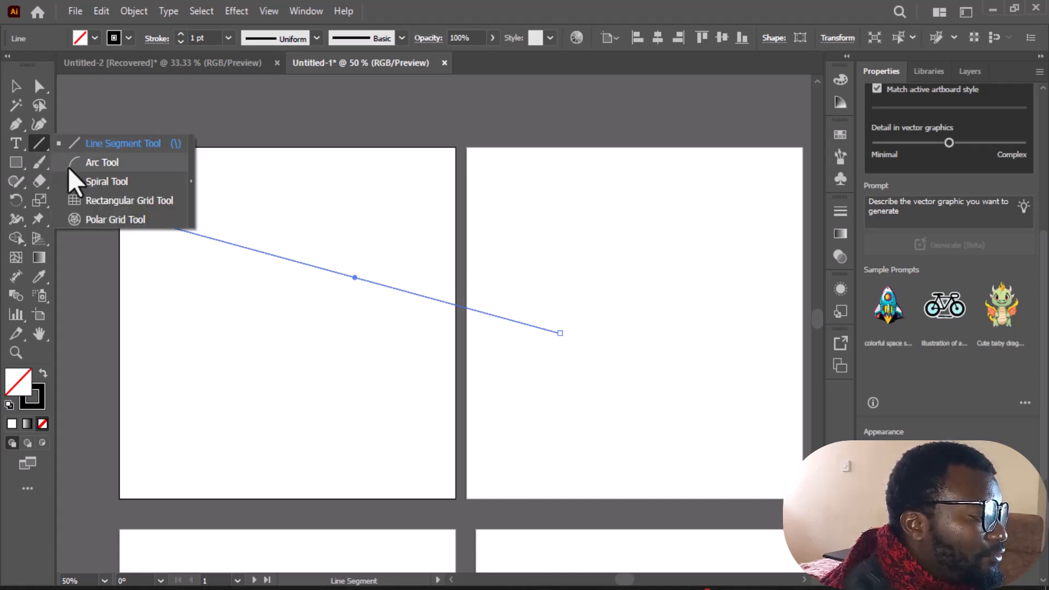
click(42, 145)
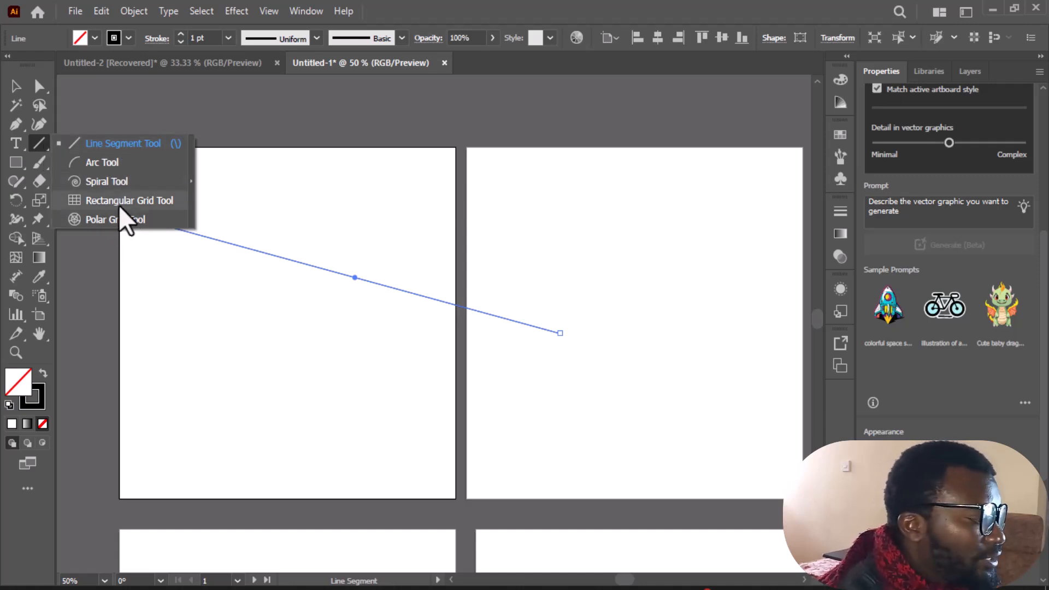
click(101, 164)
drag(174, 304, 264, 427)
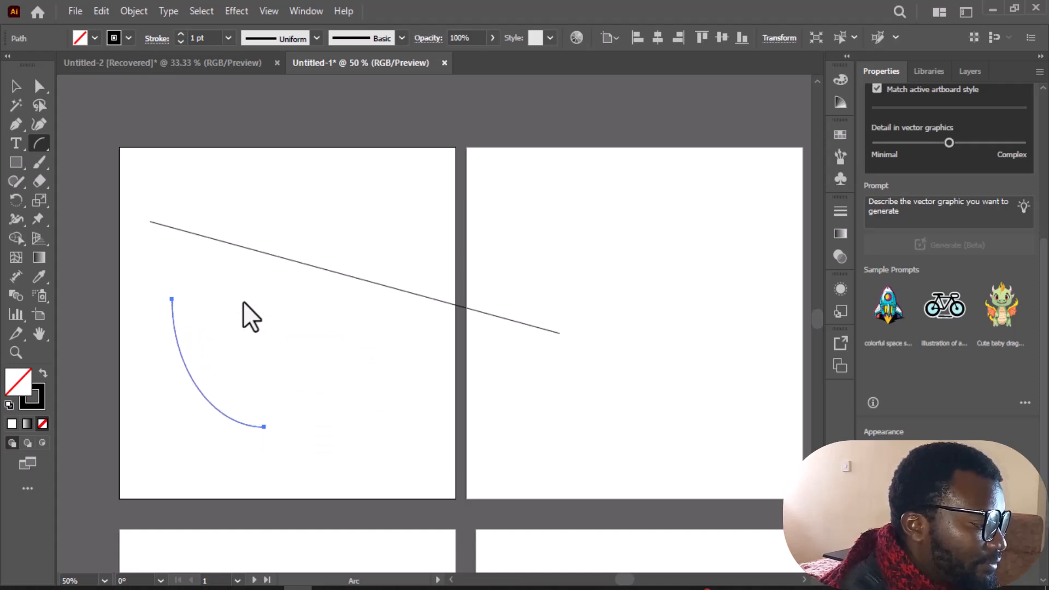
Step: Draw a large spiral with the Spiral tool on the second artboard
click(38, 145)
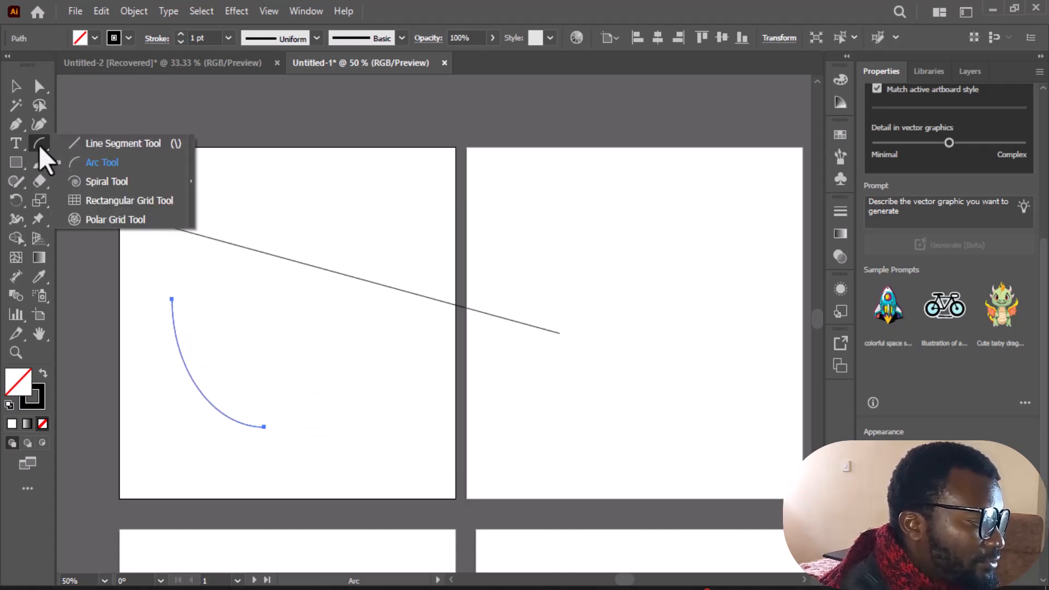
click(104, 180)
drag(586, 285, 681, 184)
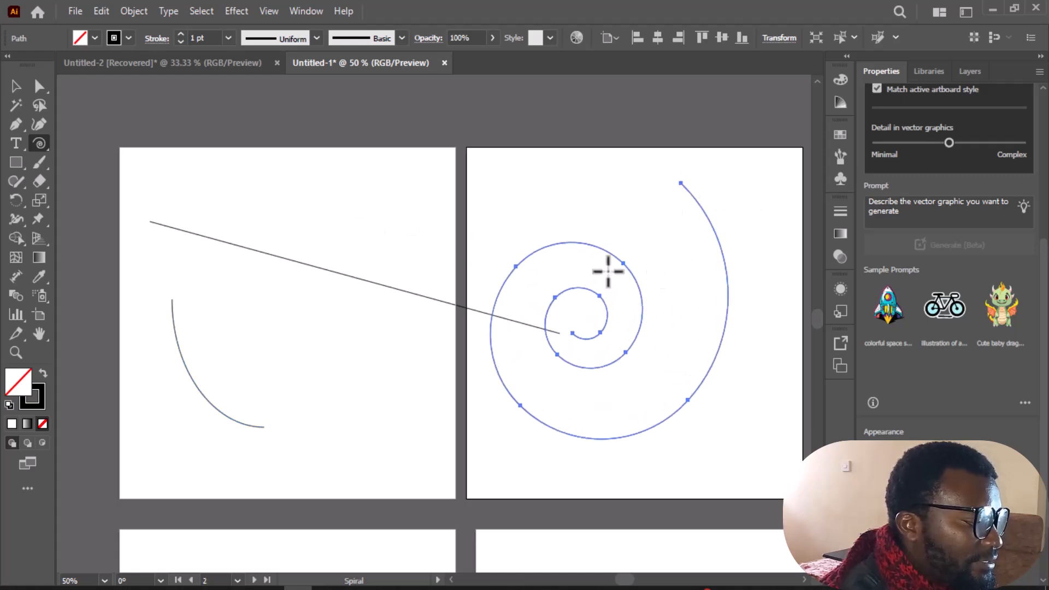
Step: Draw a rectangular grid with 12 columns and 4 rows that fills most of the third artboard
click(38, 142)
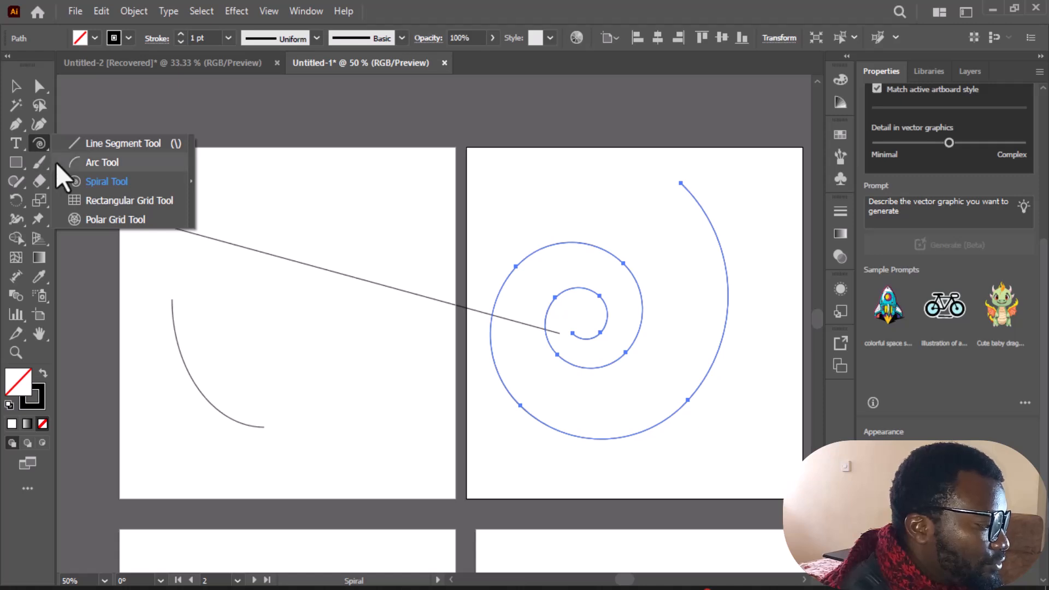
click(92, 201)
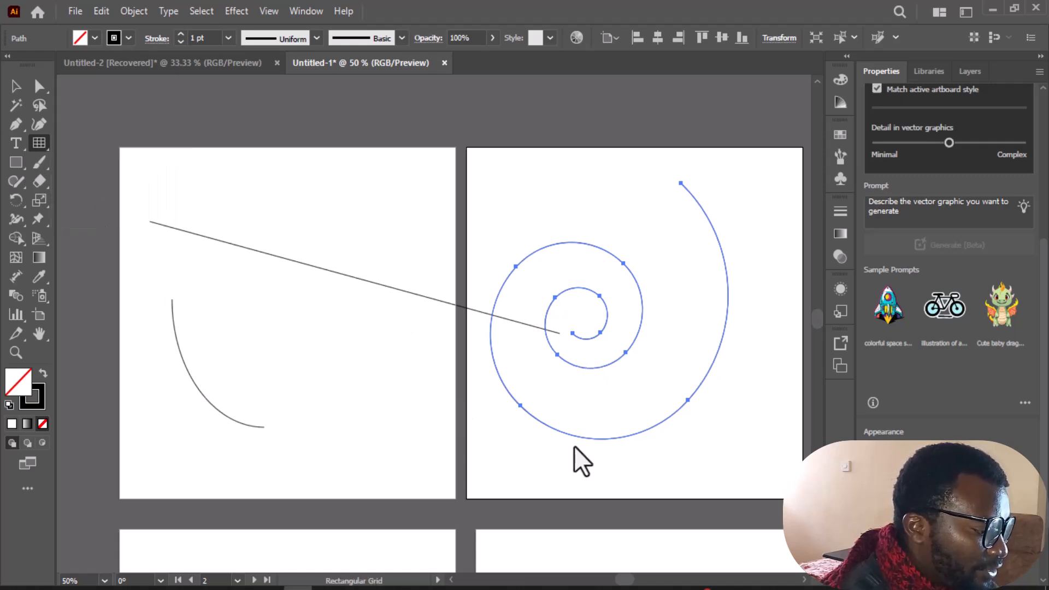
drag(628, 578, 642, 575)
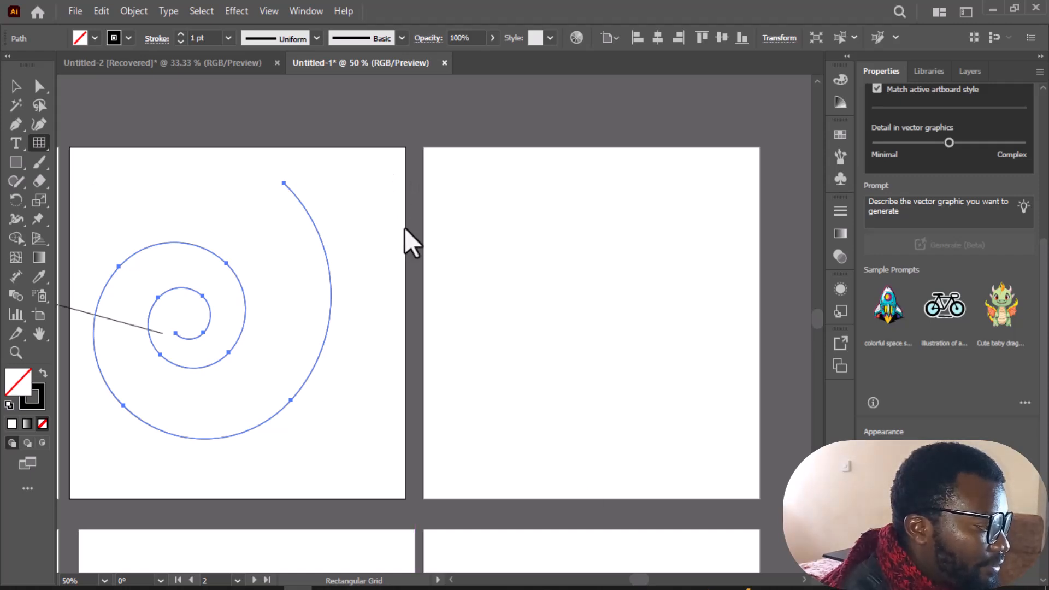
drag(441, 182, 735, 463)
key(Up)
key(Up)
key(Down)
key(Down)
key(Down)
key(Down)
key(Down)
key(Down)
key(Down)
key(Down)
key(Right)
key(Right)
key(Right)
key(Right)
key(Right)
key(Left)
key(Left)
key(Left)
key(Left)
key(Left)
key(Left)
key(Left)
key(Left)
key(Down)
key(Down)
key(Up)
key(Up)
key(Up)
key(Right)
click(15, 86)
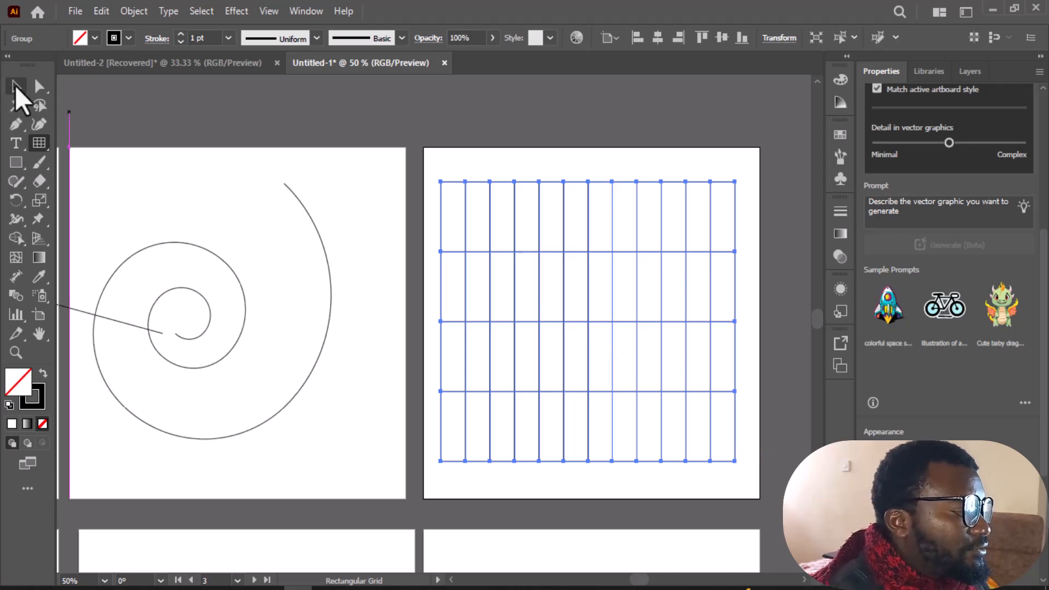
Step: Draw a polar grid on the artboard below the rectangular grid, delete the oval version and redraw it with circular proportions
click(38, 150)
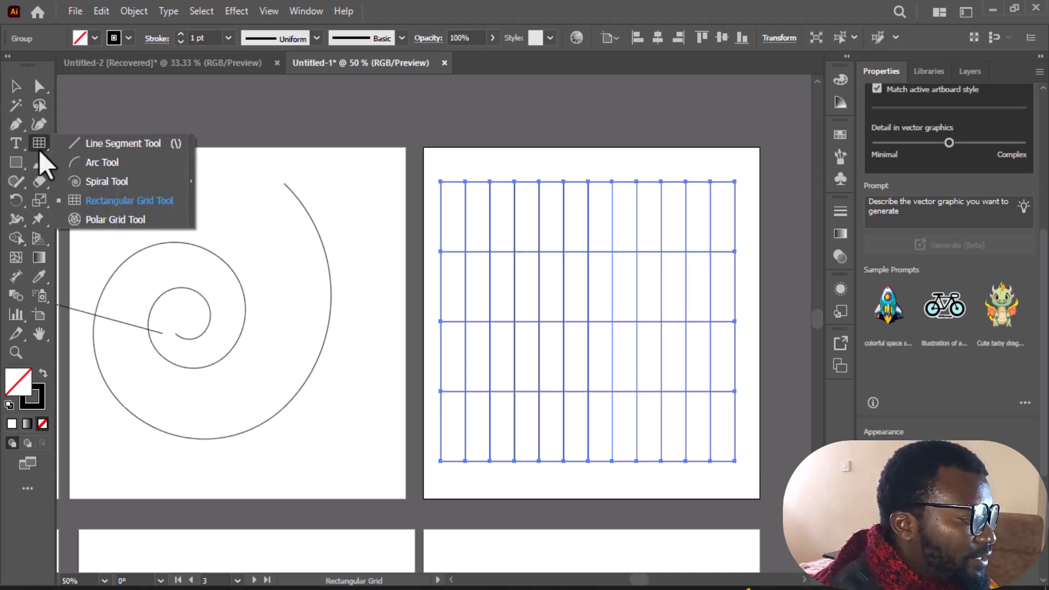
click(125, 220)
scroll(444, 231, down, 5)
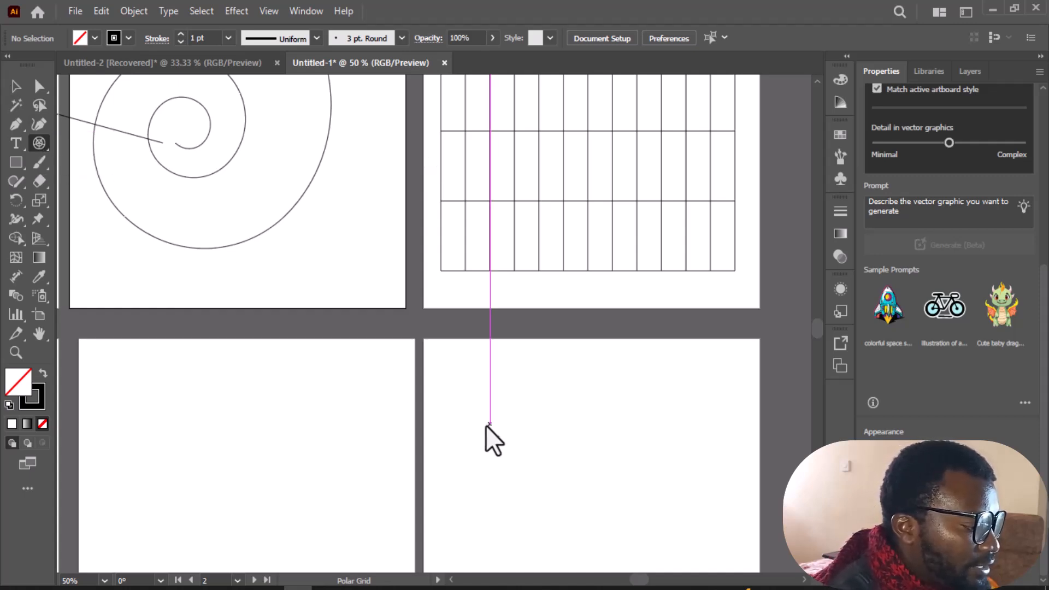
scroll(486, 425, down, 3)
drag(465, 214, 717, 500)
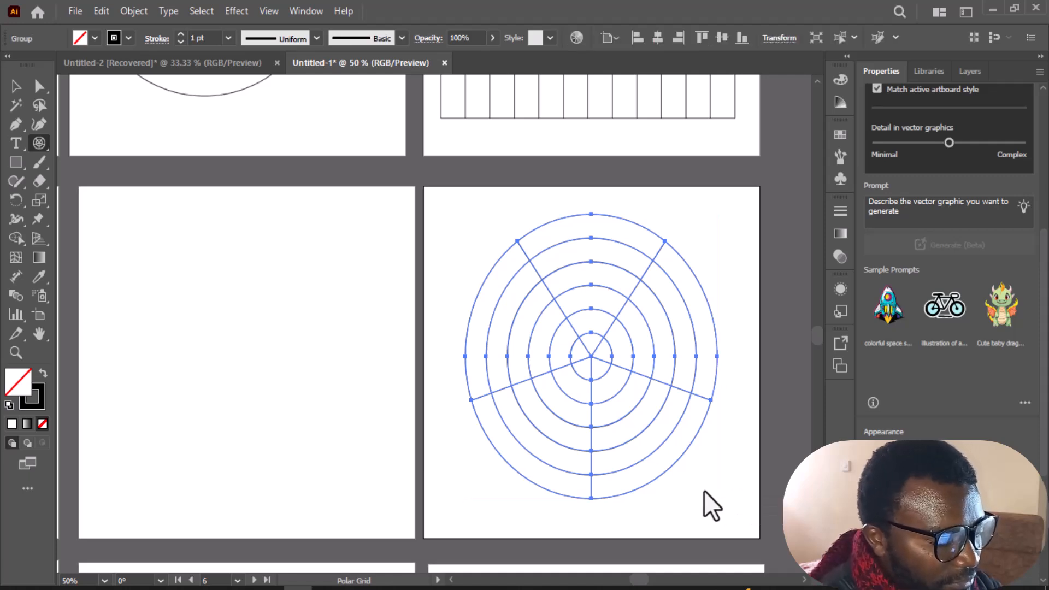
key(Delete)
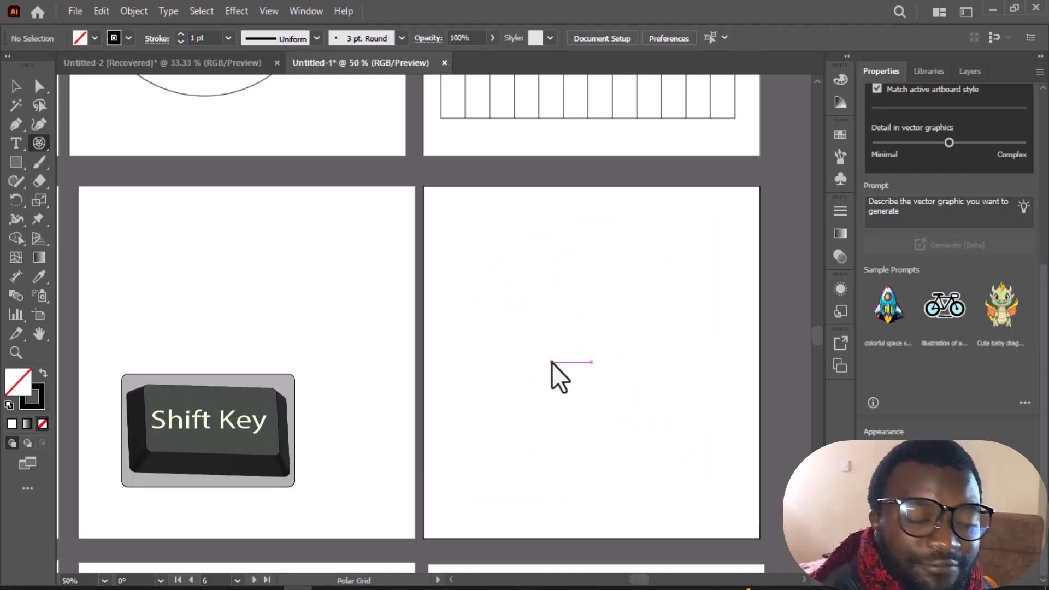
drag(450, 245, 714, 520)
click(16, 88)
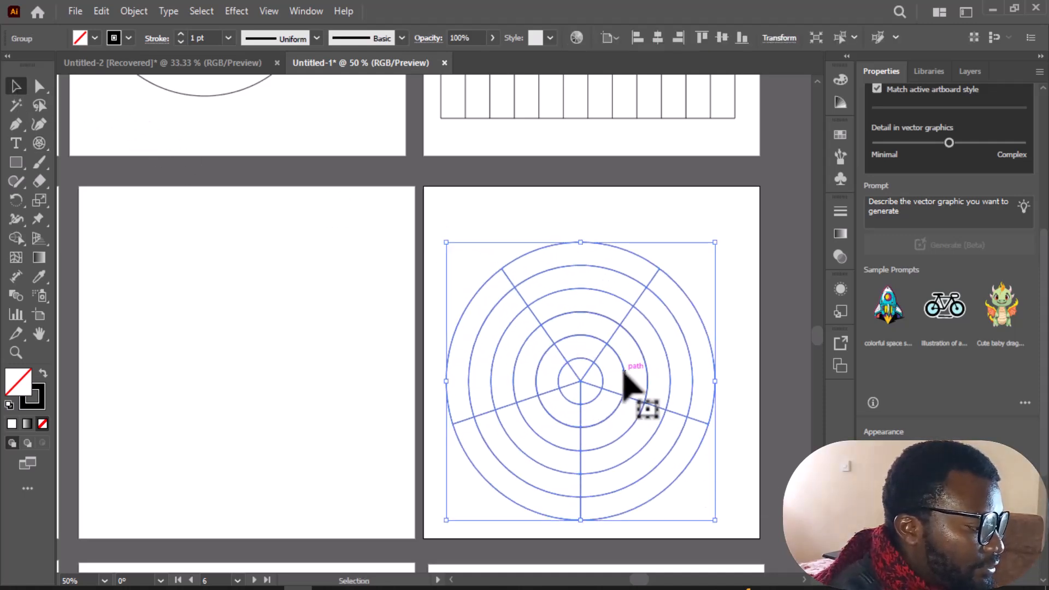
Step: Widen the diagonal line at its midpoint into a broad leaf shape with the Width tool
scroll(585, 399, up, 10)
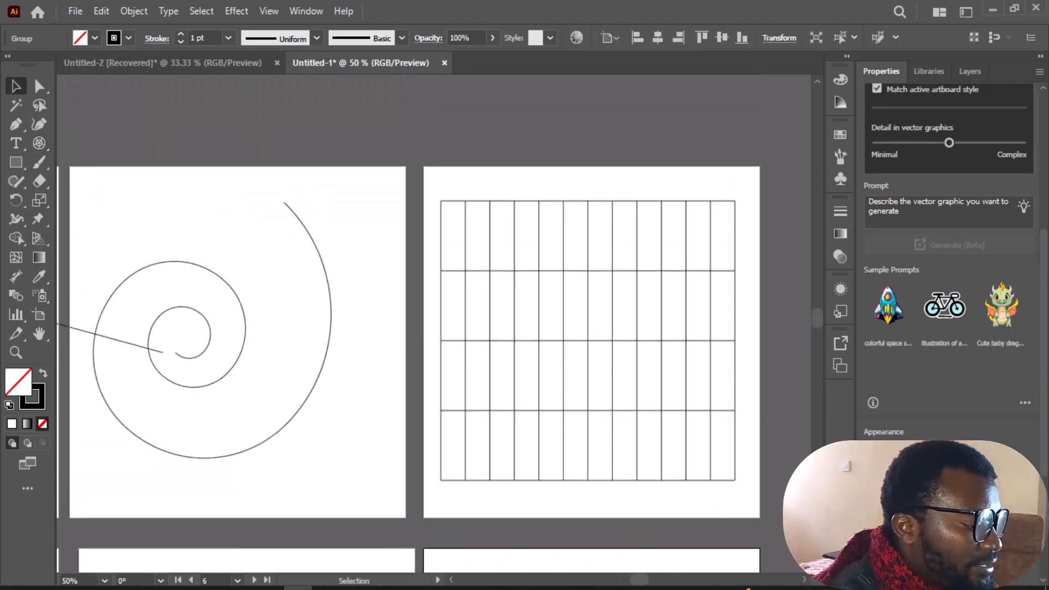
mouse_move(645, 583)
mouse_down()
mouse_move(625, 583)
mouse_move(636, 583)
mouse_up()
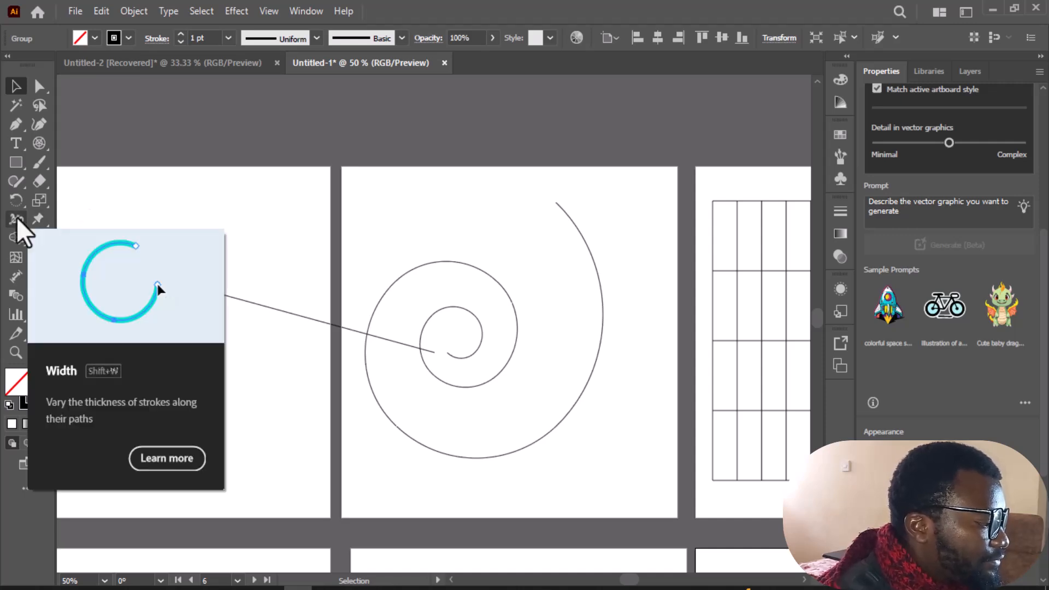
click(17, 218)
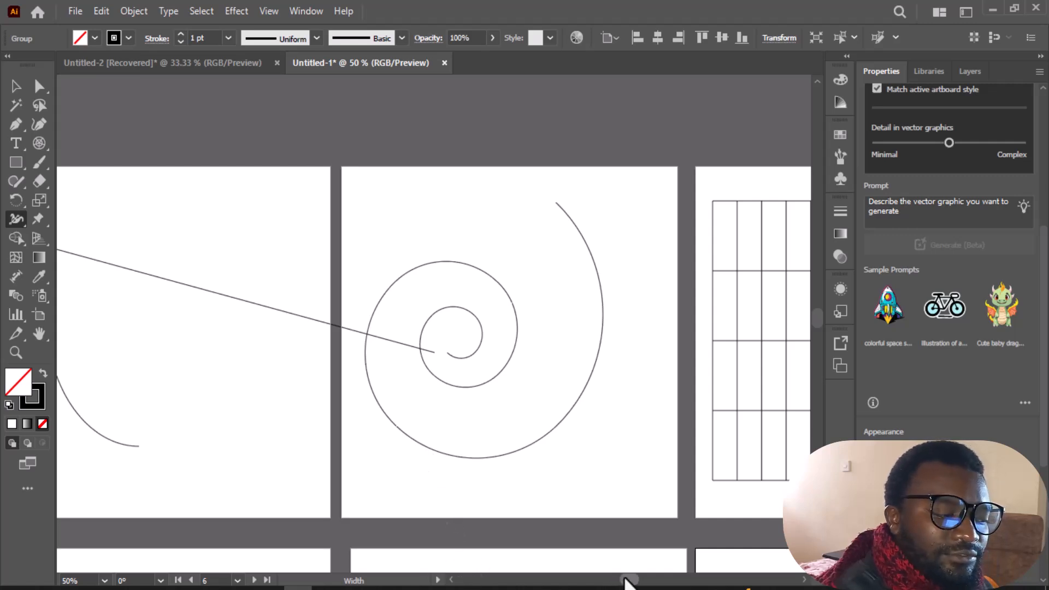
drag(625, 578, 619, 579)
drag(362, 286, 350, 340)
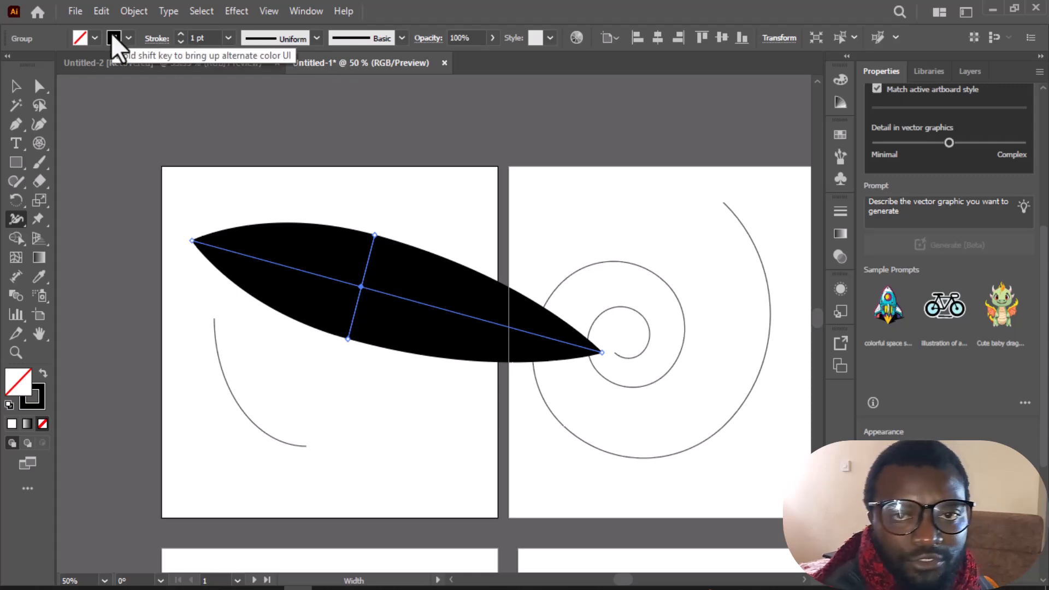
Step: Set the selected polar grid's stroke weight to 2 pt and apply the triangular tapering width profile
click(227, 38)
click(240, 145)
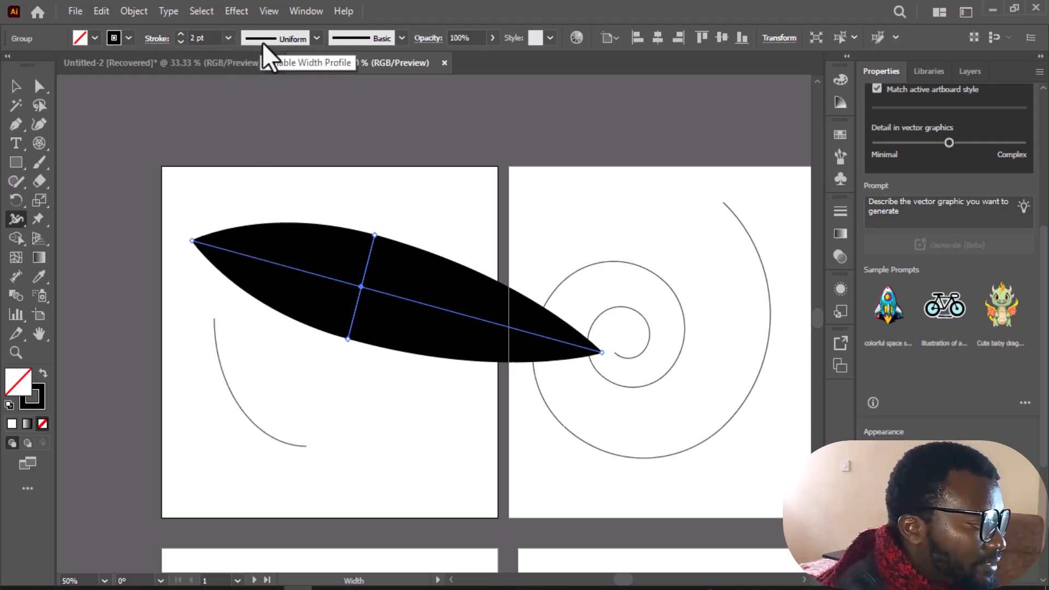
click(317, 38)
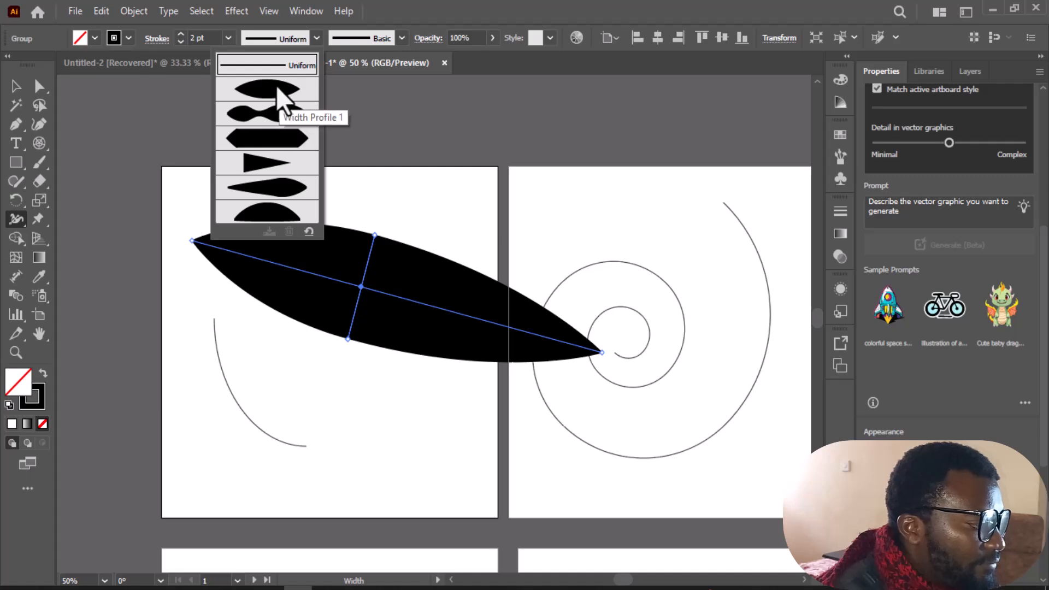
click(270, 164)
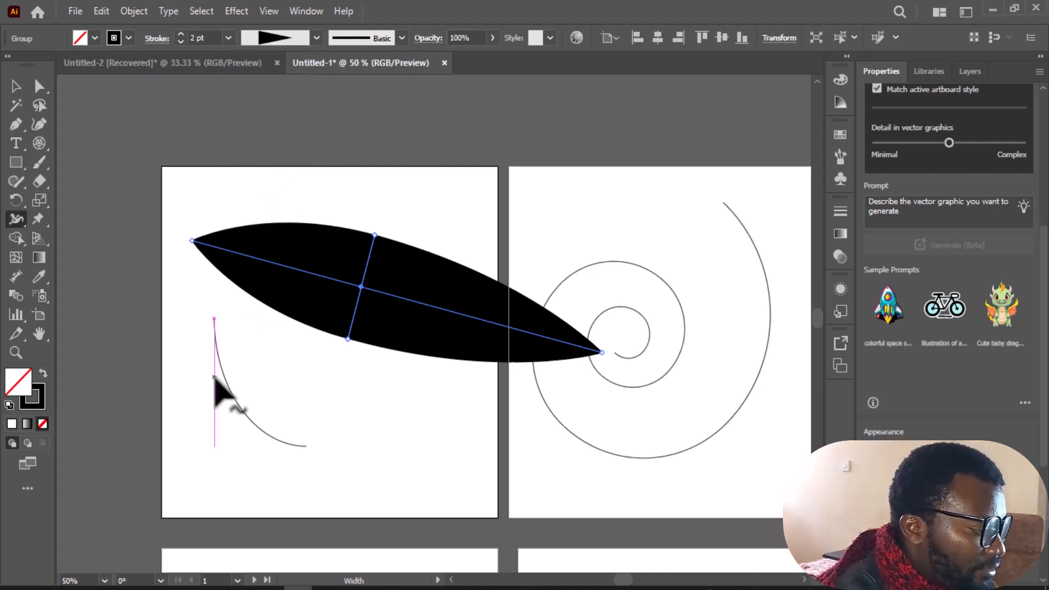
Step: Widen the arc's stroke at its middle, upper end and lower end with the Width tool
drag(226, 379, 249, 371)
drag(214, 318, 337, 339)
drag(306, 446, 265, 486)
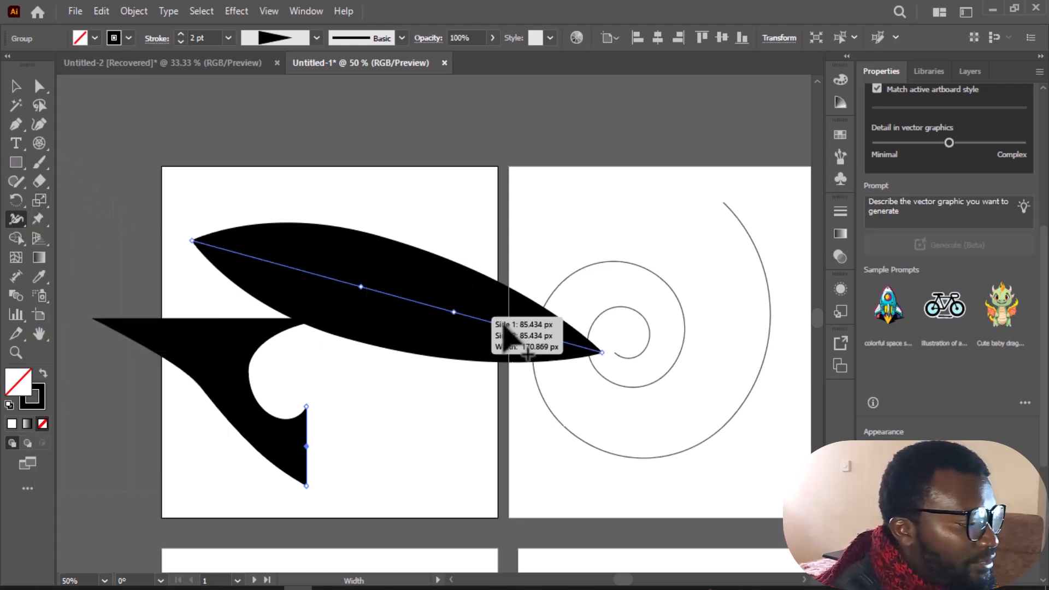
Step: Widen the spiral's outer end into a thick tapering band and move the spiral slightly up and to the right
drag(727, 206, 705, 225)
scroll(757, 399, down, 2)
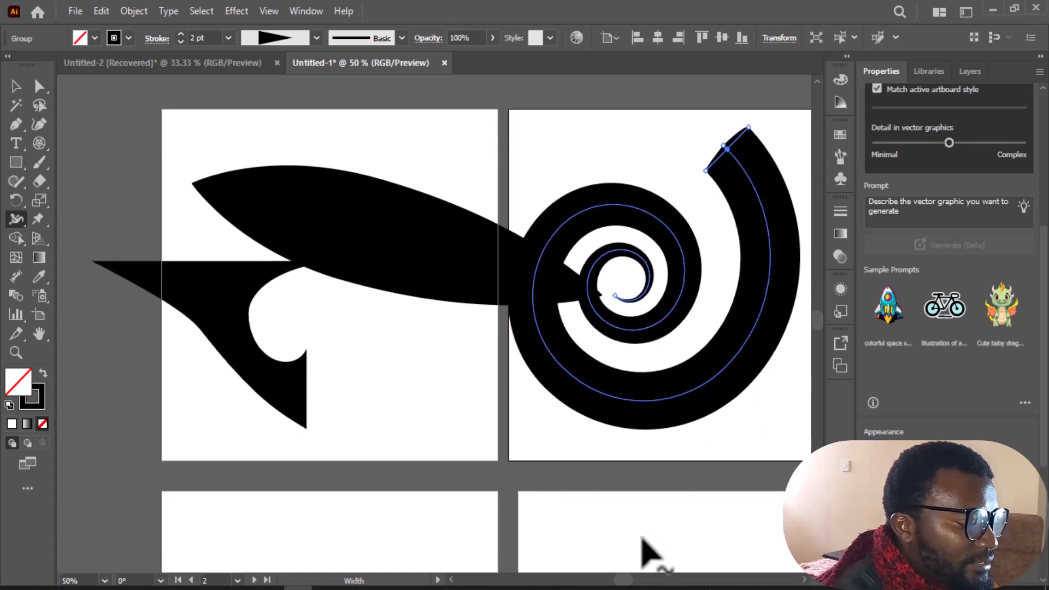
drag(622, 578, 629, 578)
click(15, 86)
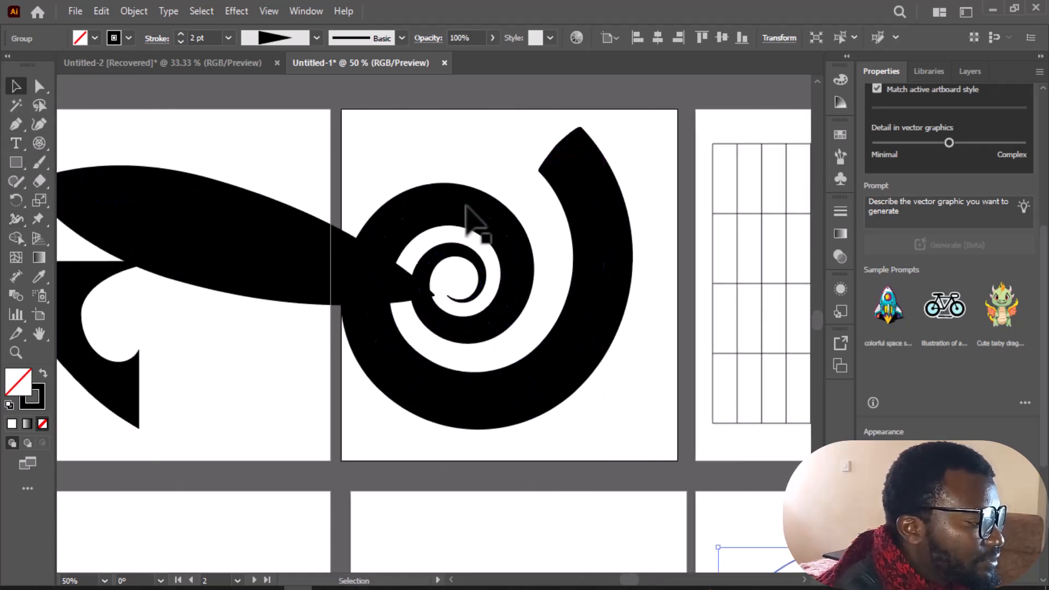
drag(583, 229, 616, 216)
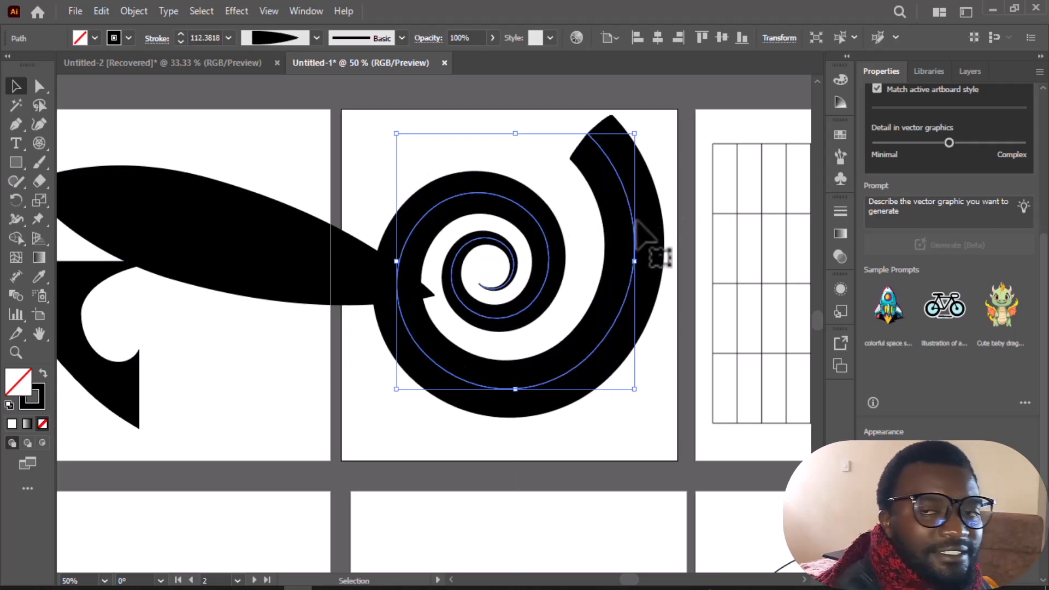
Step: Shift the rectangular grid slightly right, then widen its two uppermost horizontal lines at their left ends and its left edge near the middle
scroll(637, 221, up, 1)
drag(714, 163, 733, 164)
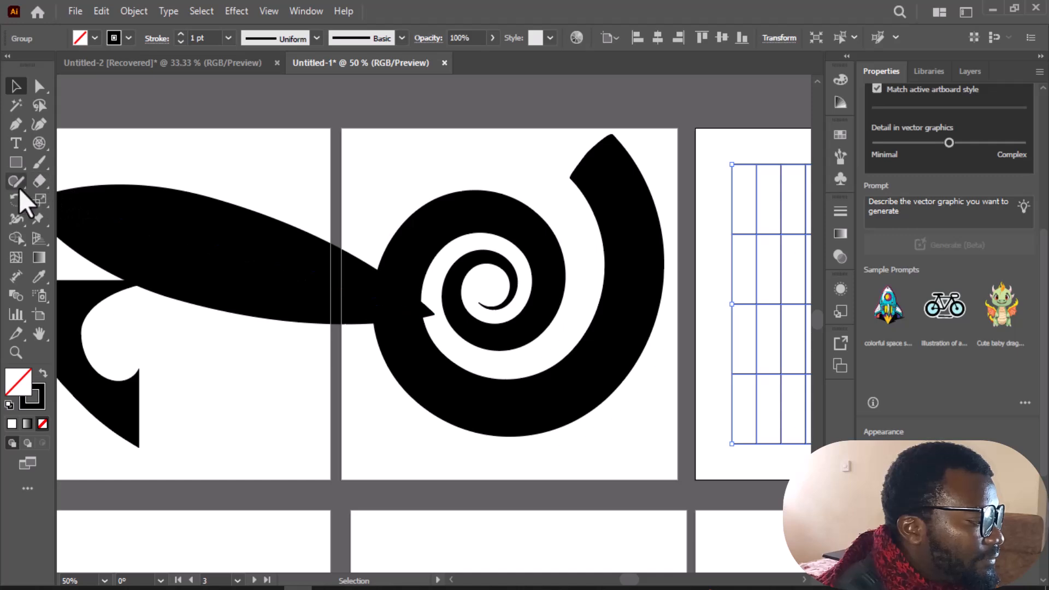
drag(627, 580, 633, 579)
mouse_move(545, 164)
mouse_down()
mouse_move(569, 199)
mouse_move(672, 262)
mouse_up()
drag(545, 234, 557, 256)
drag(546, 316, 607, 350)
scroll(635, 309, down, 3)
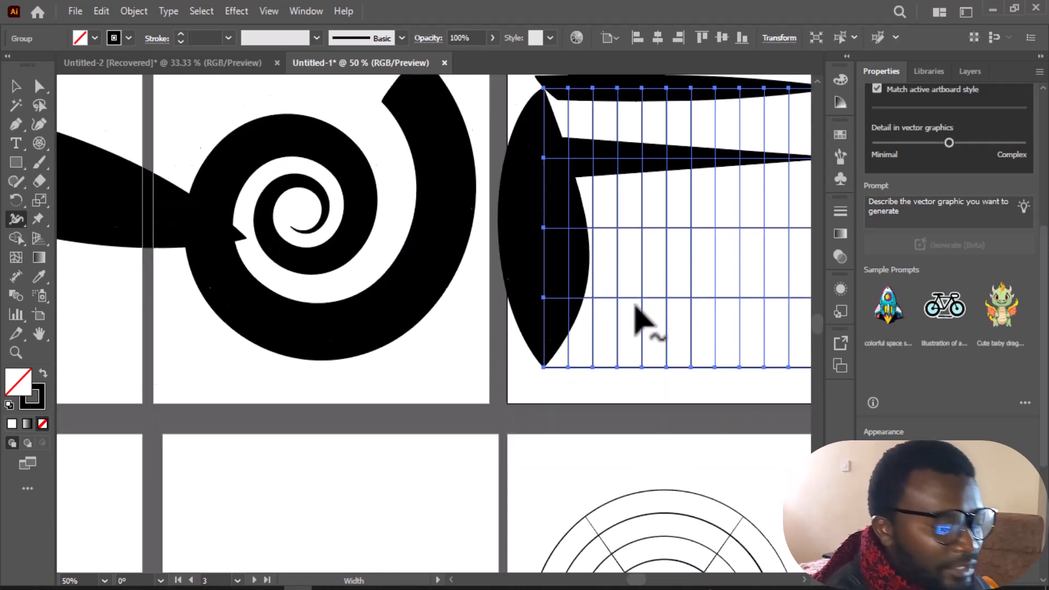
scroll(634, 296, down, 12)
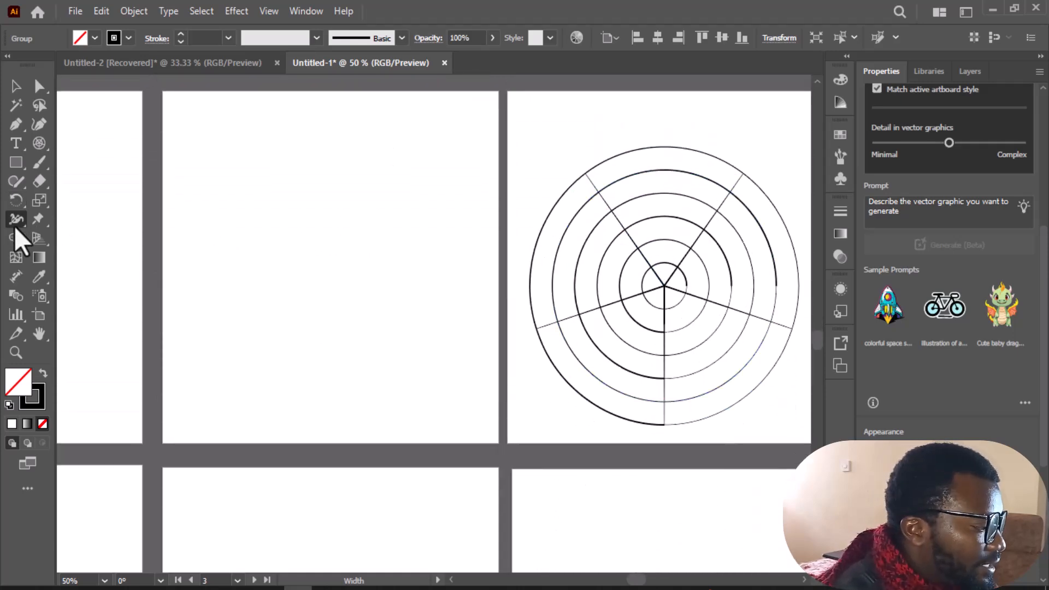
drag(16, 225, 67, 237)
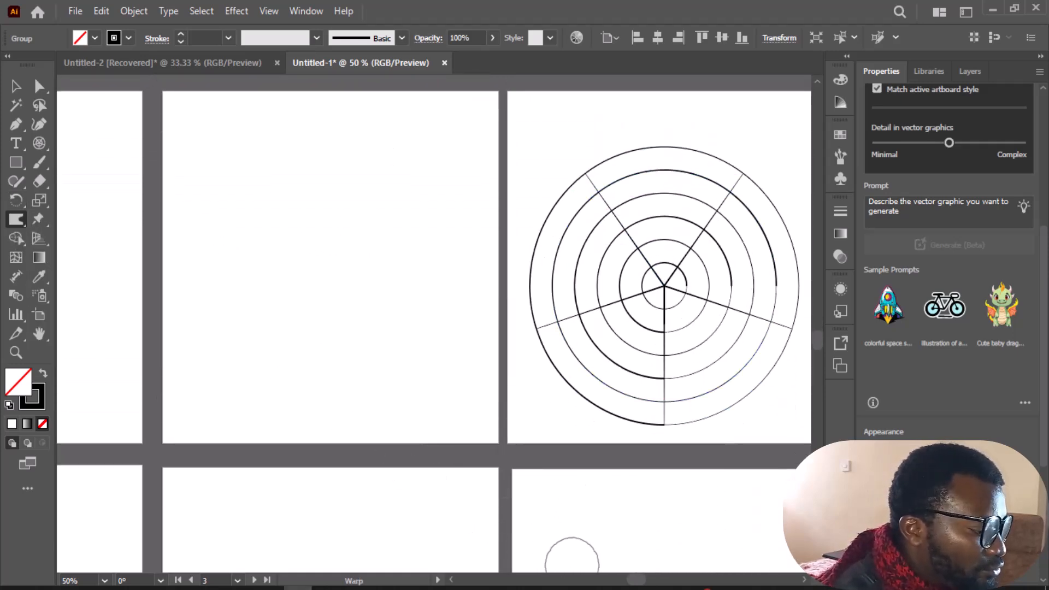
drag(632, 581, 616, 579)
scroll(445, 306, up, 13)
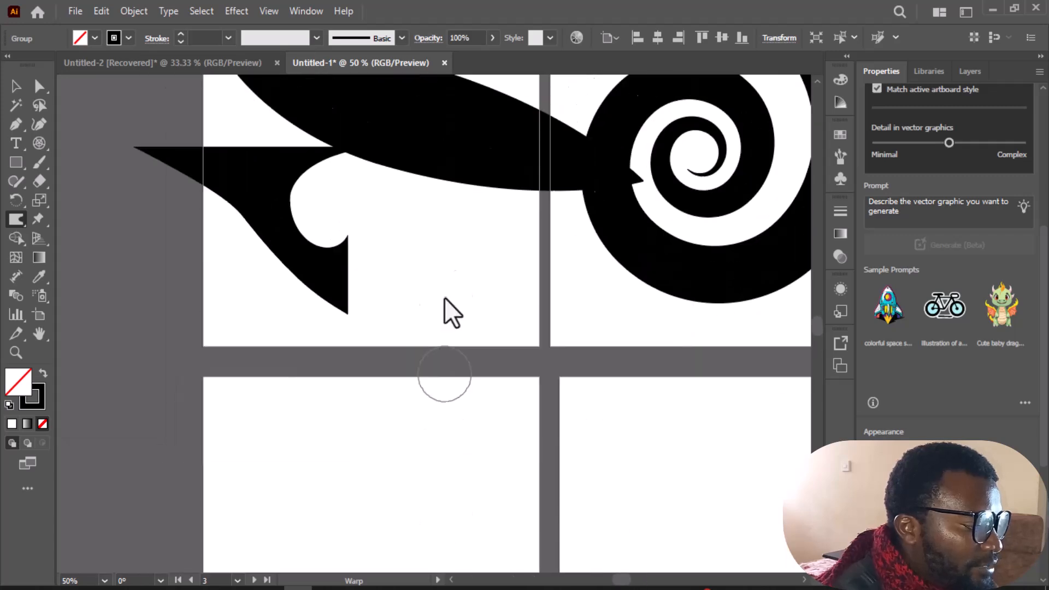
click(415, 268)
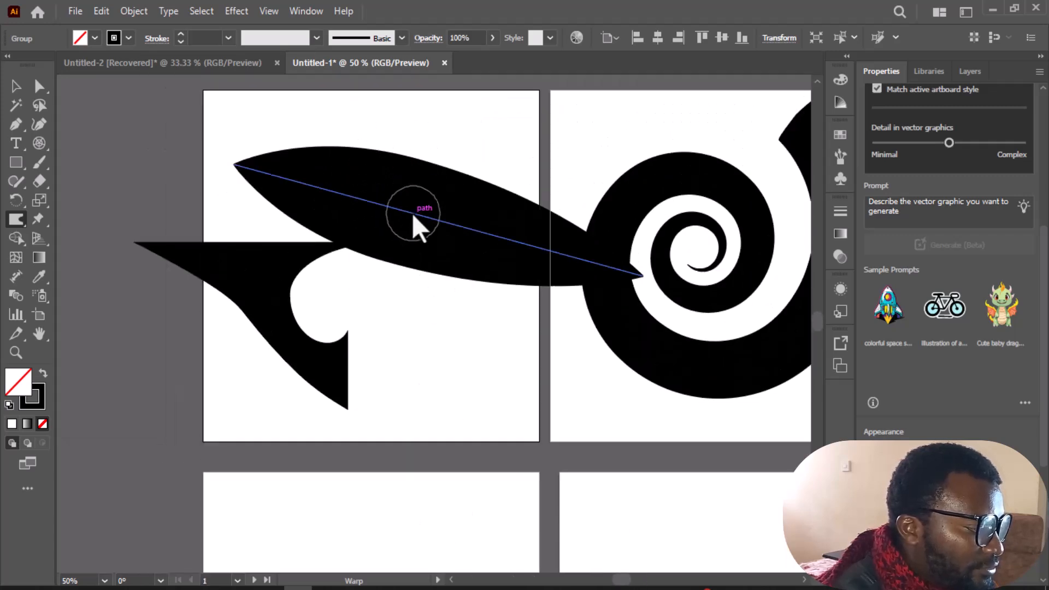
Step: Draw a diagonal line descending to the right across the empty artboard below the thick line's artboard with the Line Segment tool
scroll(163, 257, down, 5)
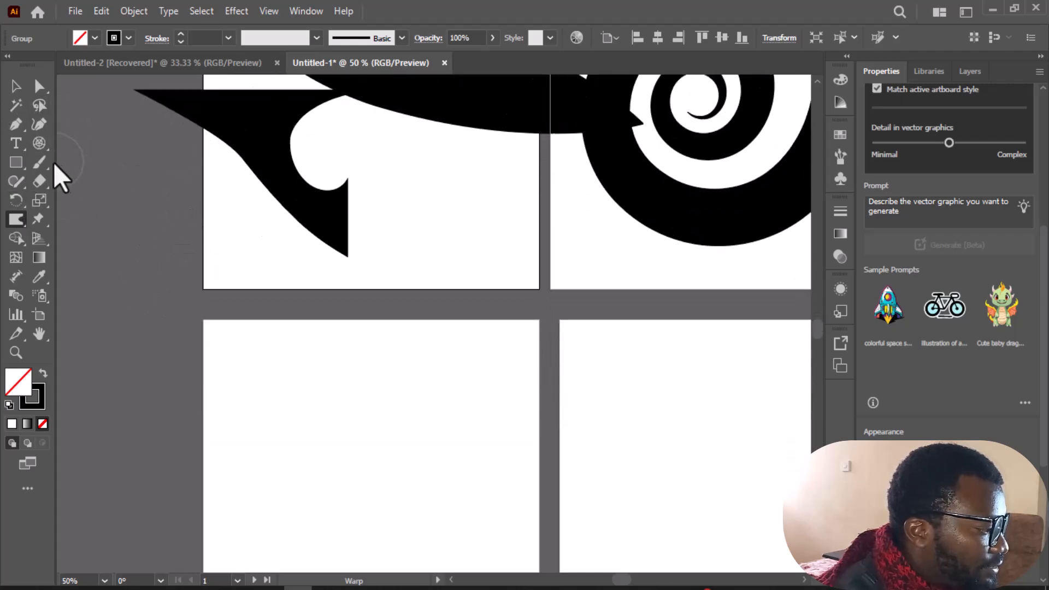
drag(41, 145, 137, 143)
drag(226, 348, 468, 533)
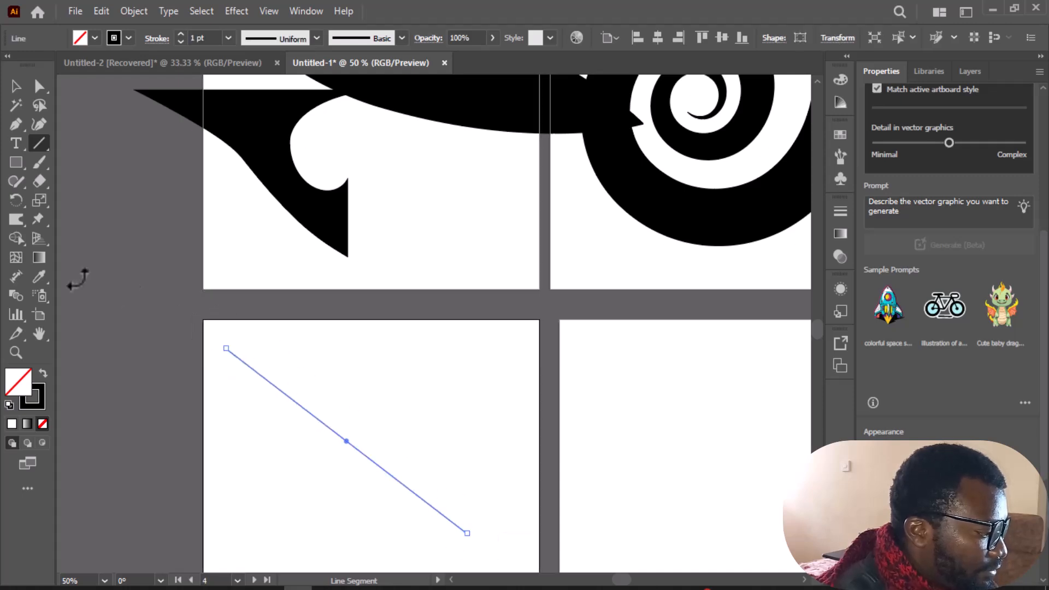
Step: Bend the new diagonal line into waves at several points along its length with the Warp tool
drag(20, 225, 57, 235)
mouse_move(311, 420)
mouse_down()
mouse_move(391, 411)
mouse_move(236, 425)
mouse_up()
scroll(405, 383, down, 2)
scroll(399, 361, down, 1)
scroll(385, 367, down, 1)
drag(388, 350, 424, 322)
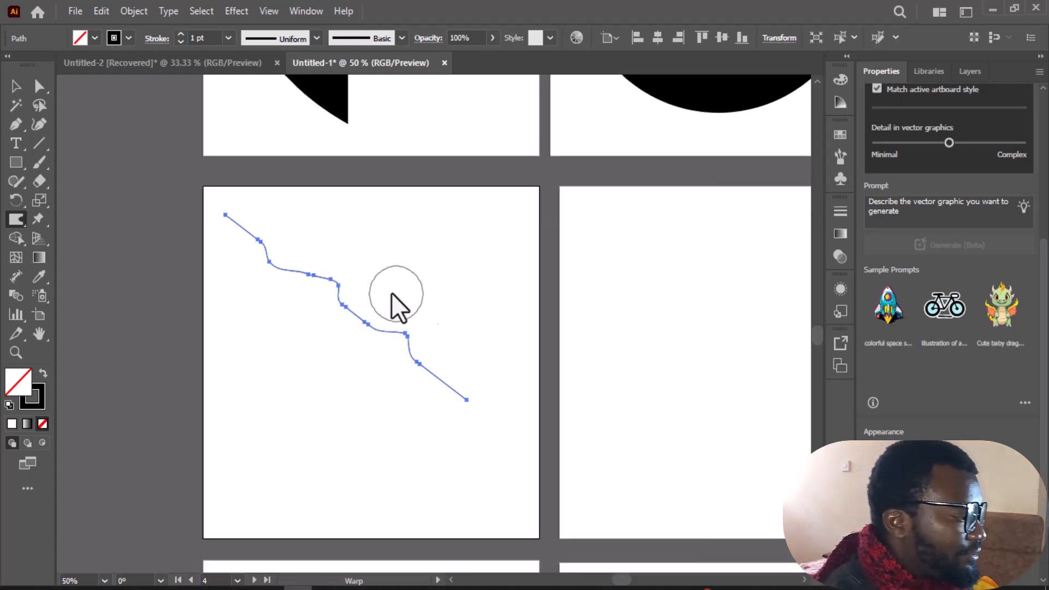
Step: Roughen the middle of the wavy line into small jagged spikes with the Crystallize tool
click(14, 221)
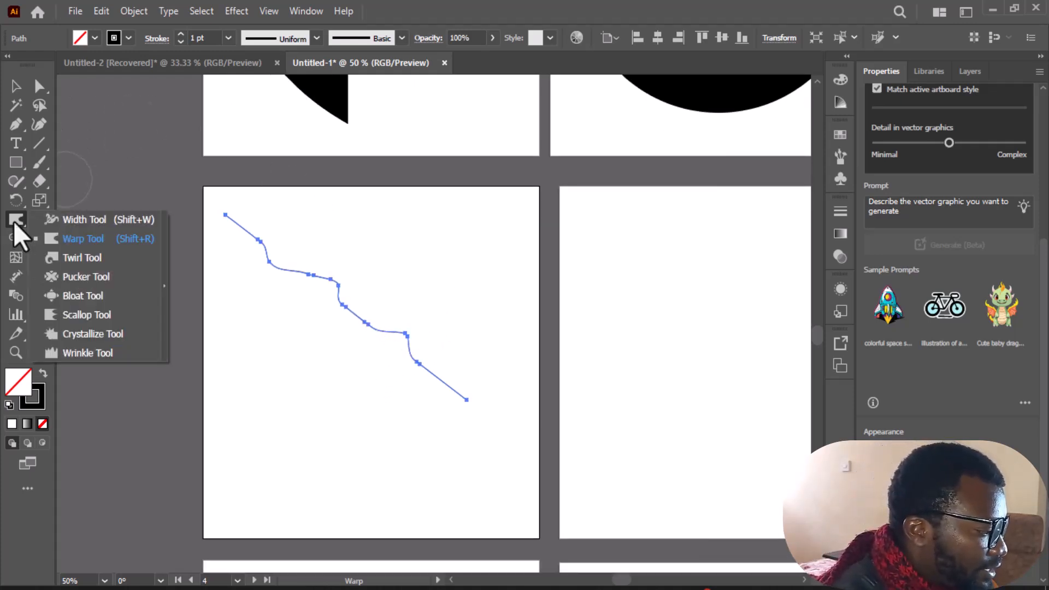
click(91, 336)
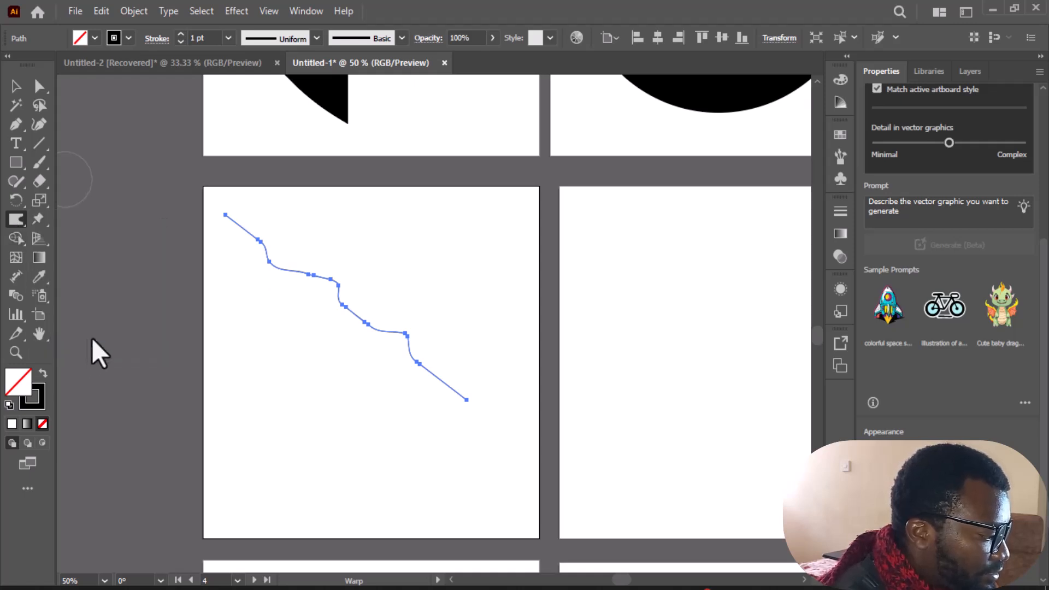
click(343, 311)
scroll(365, 397, down, 4)
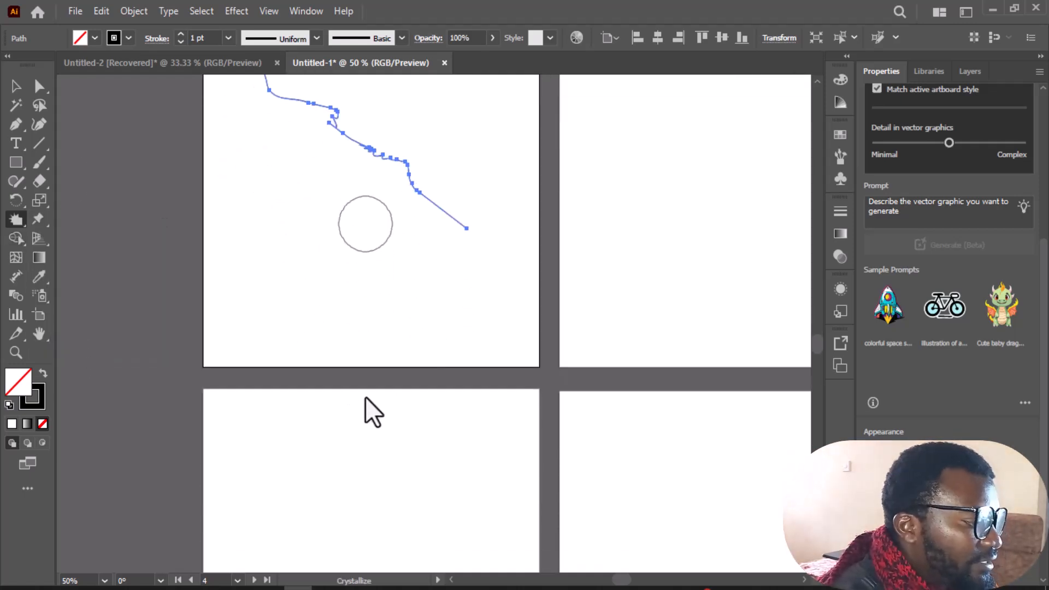
Step: Draw a five-pointed star on the artboard beside the wavy line and fill it with the blue-violet swatch
scroll(365, 396, up, 2)
scroll(213, 368, up, 2)
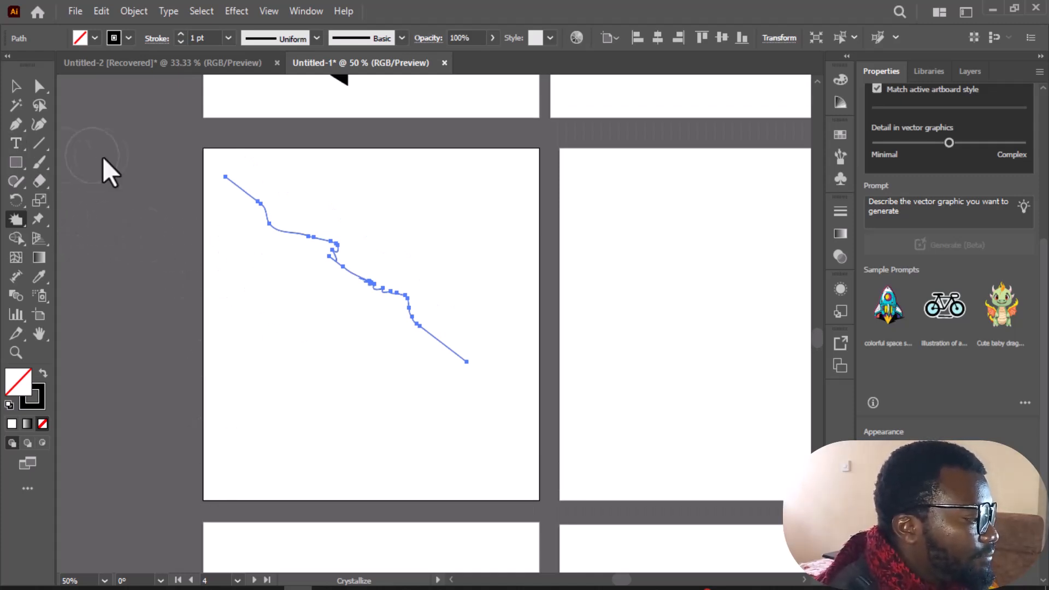
drag(15, 160, 82, 237)
drag(662, 271, 694, 328)
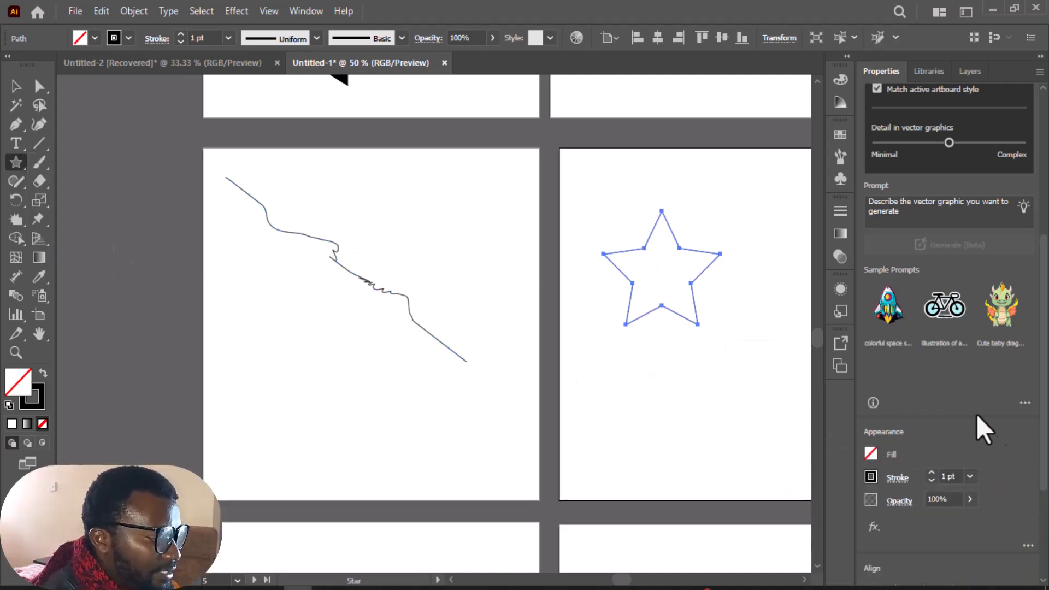
click(872, 453)
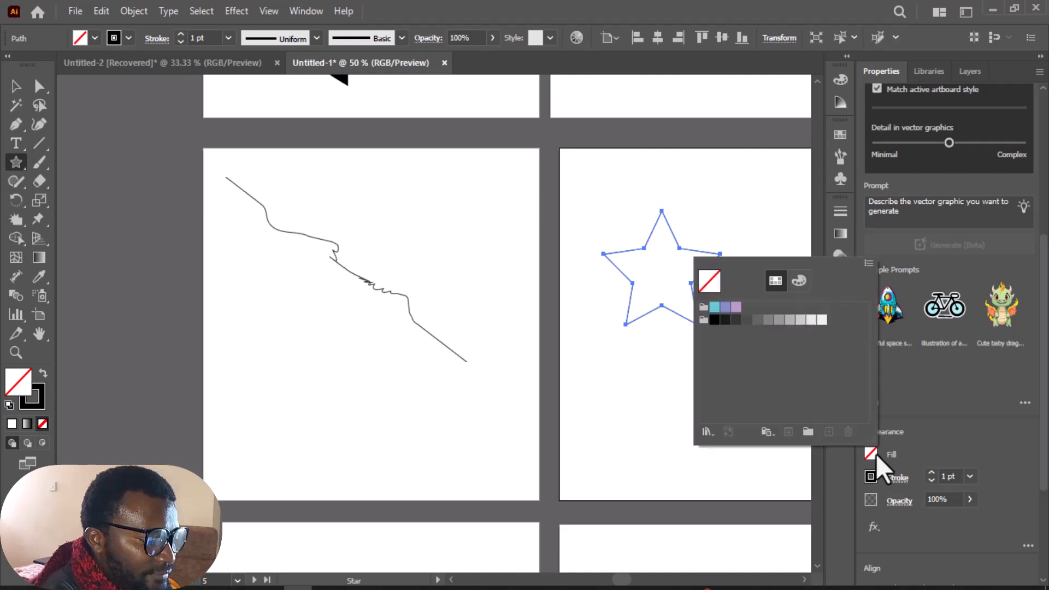
click(725, 307)
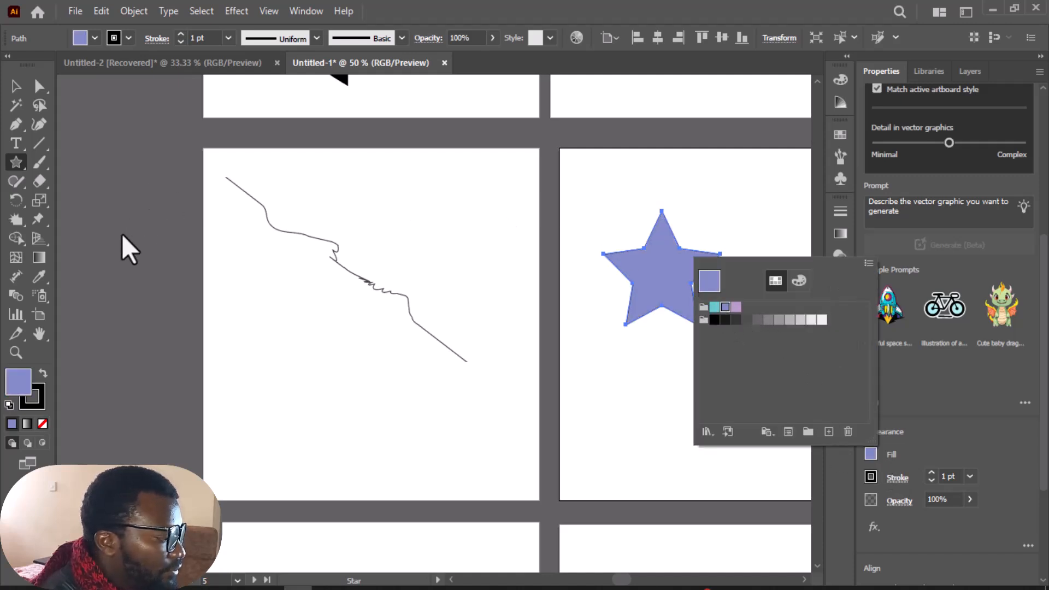
Step: Roughen the star's edges around its points with the Crystallize tool, keeping the tool's current options
click(20, 221)
double_click(19, 221)
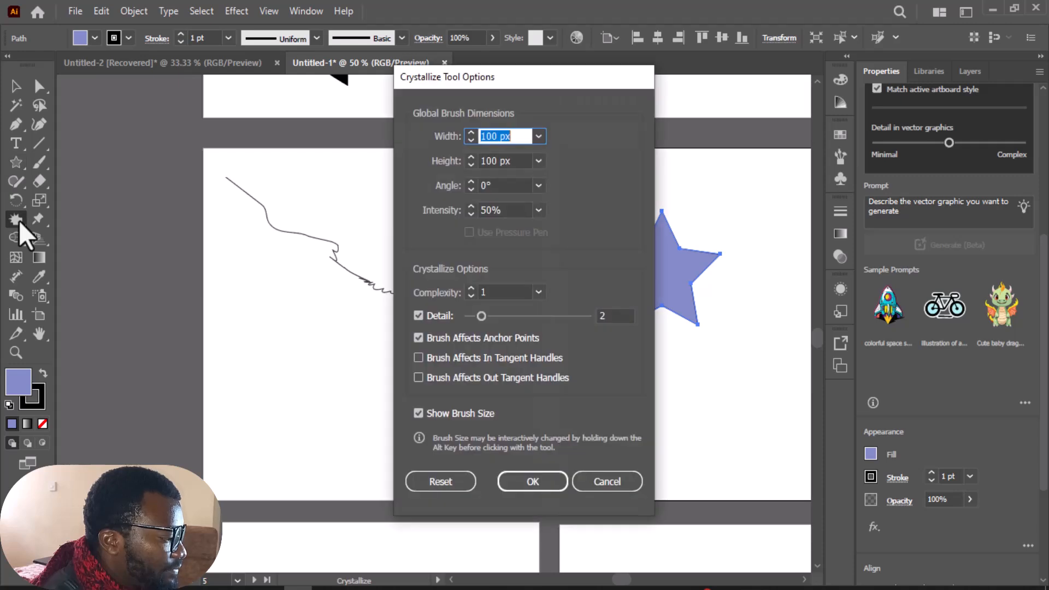
click(608, 481)
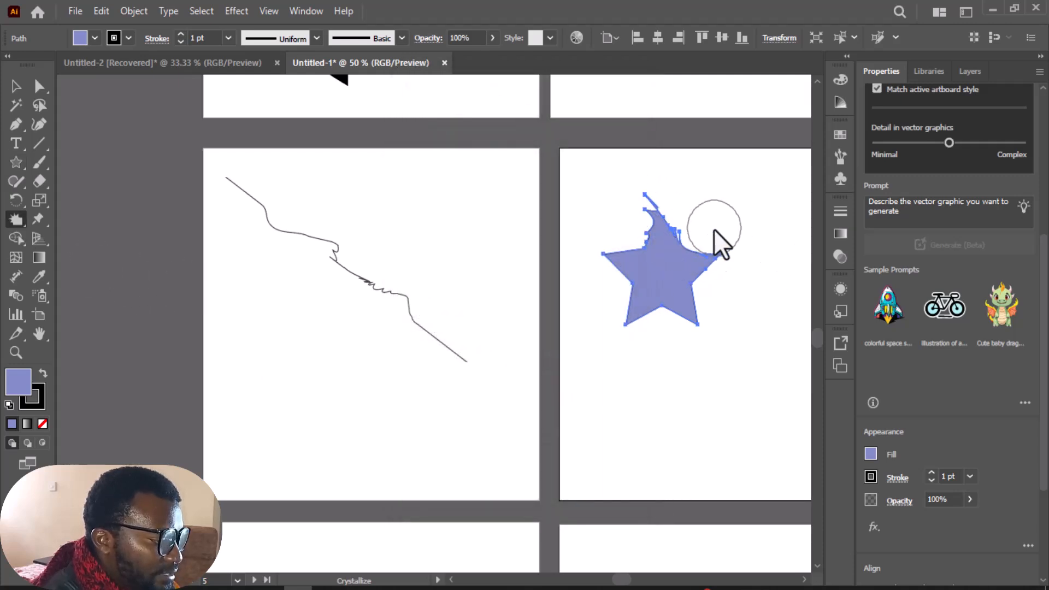
drag(690, 310, 601, 368)
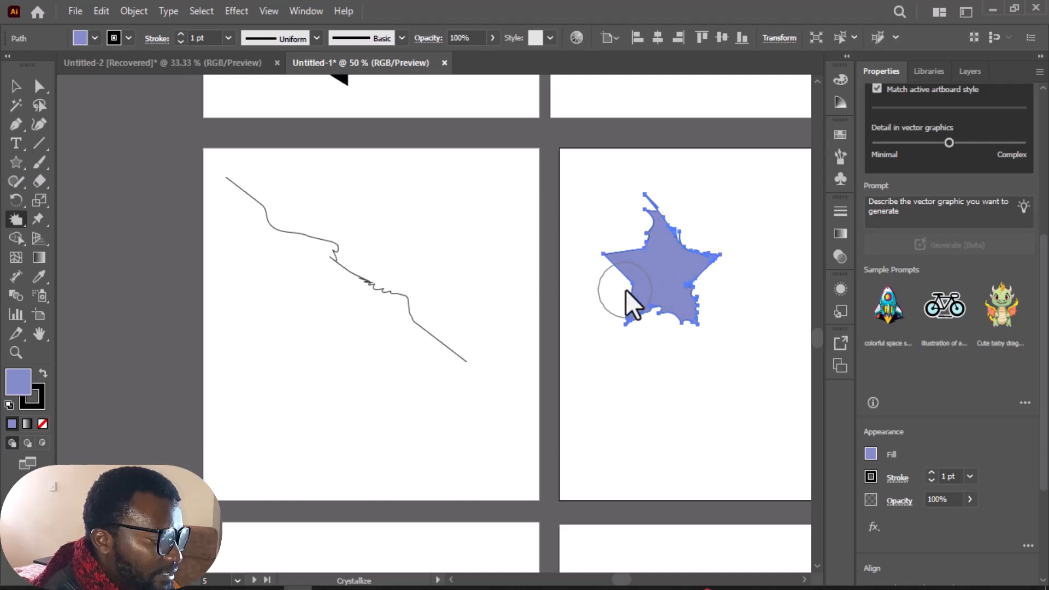
drag(634, 262, 620, 234)
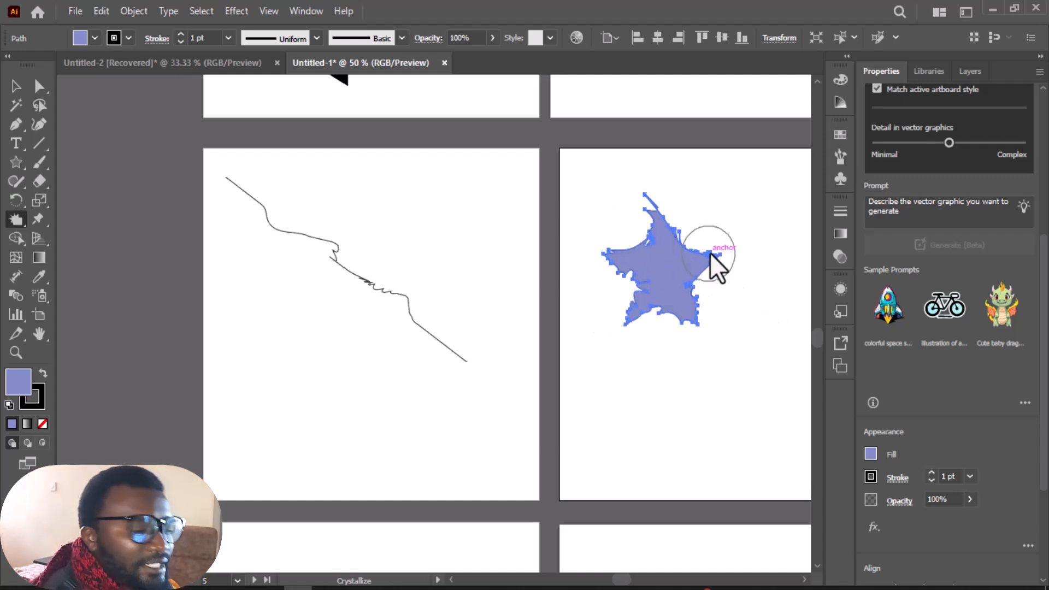
key(v)
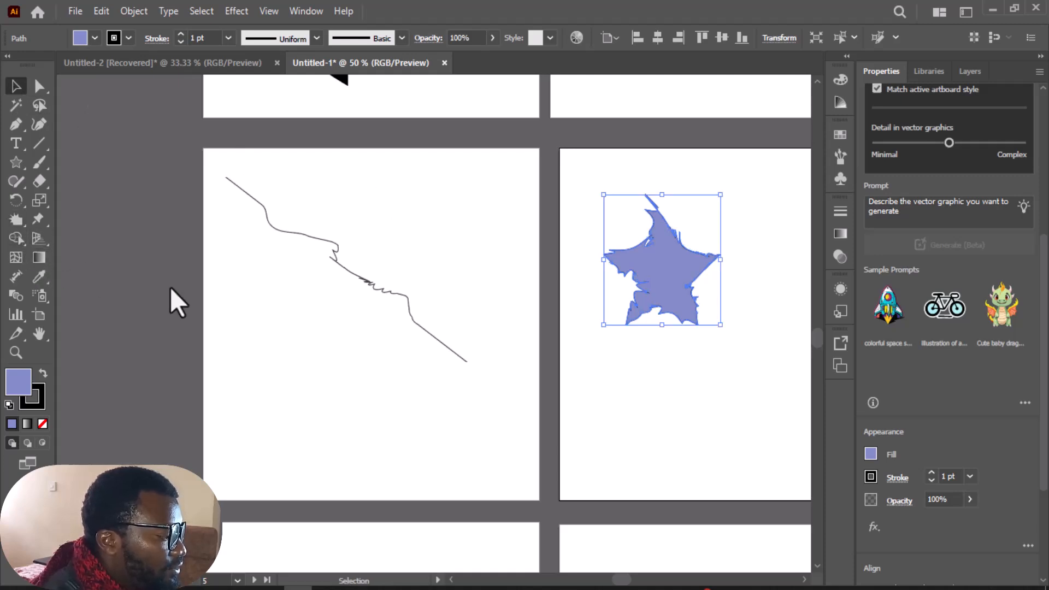
scroll(553, 306, up, 10)
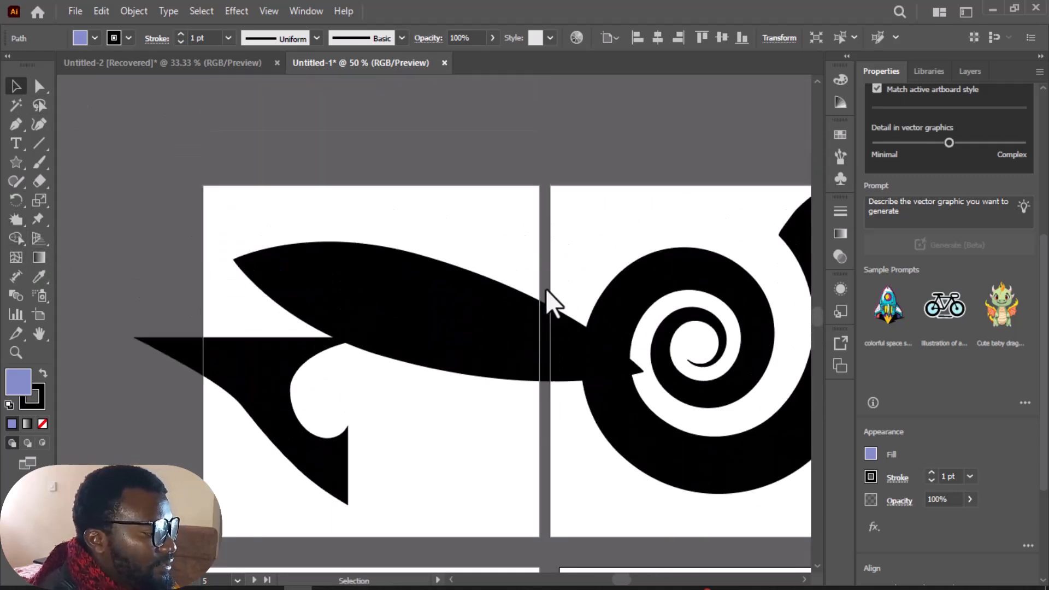
scroll(546, 295, down, 5)
click(38, 137)
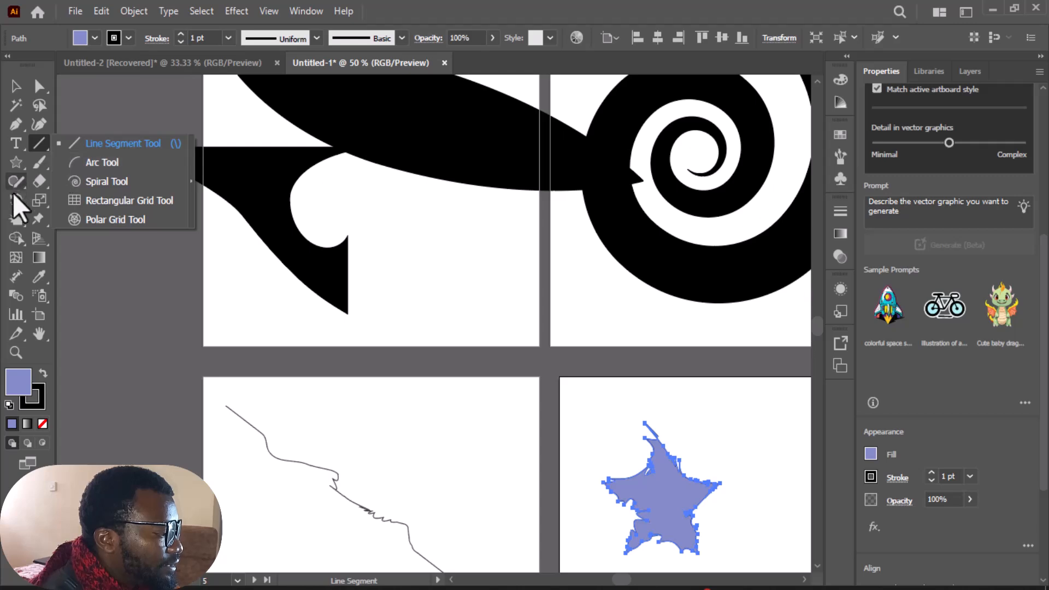
click(22, 225)
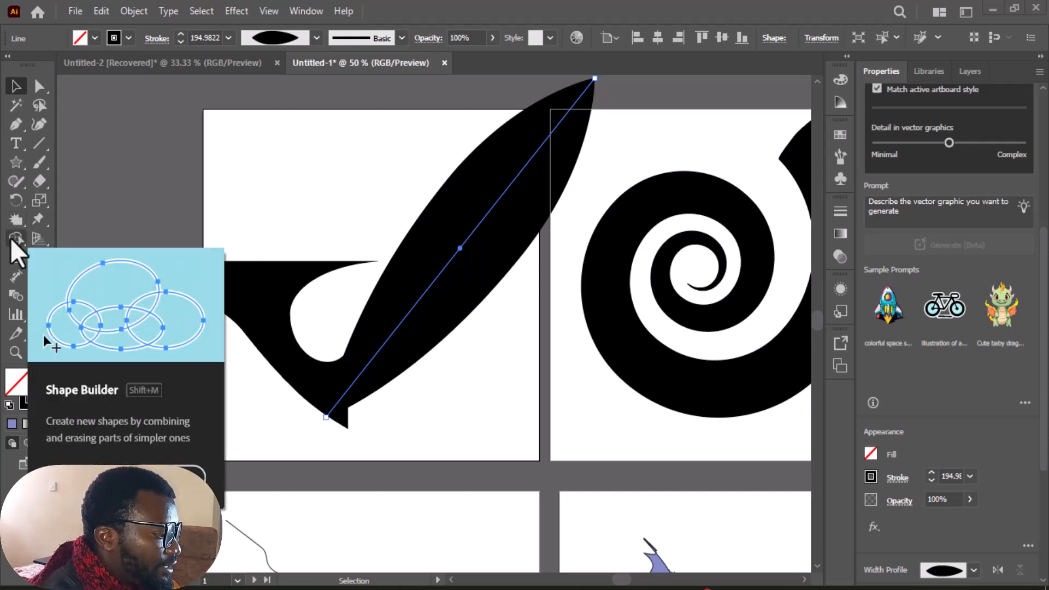
Step: Draw a large unfilled circle on the empty artboard 7 and set its stroke weight to 4 pt
scroll(544, 328, down, 3)
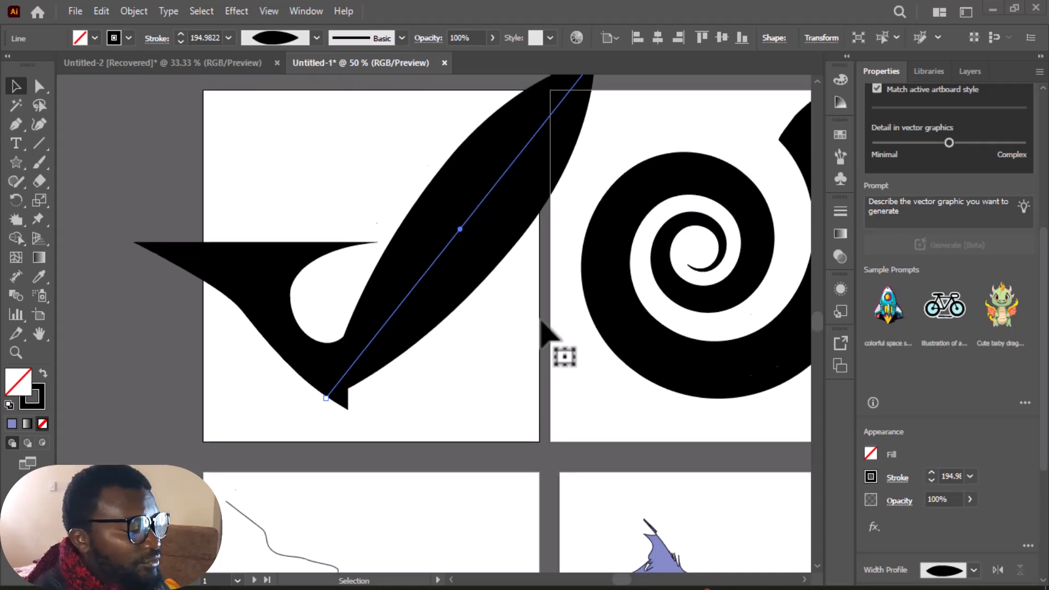
scroll(544, 327, down, 20)
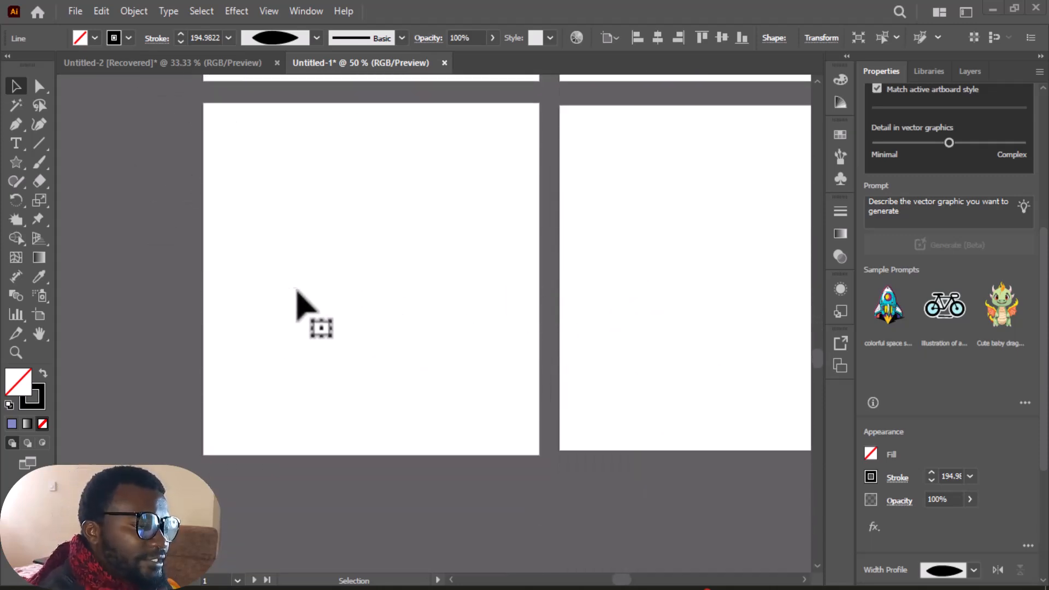
click(12, 162)
click(63, 199)
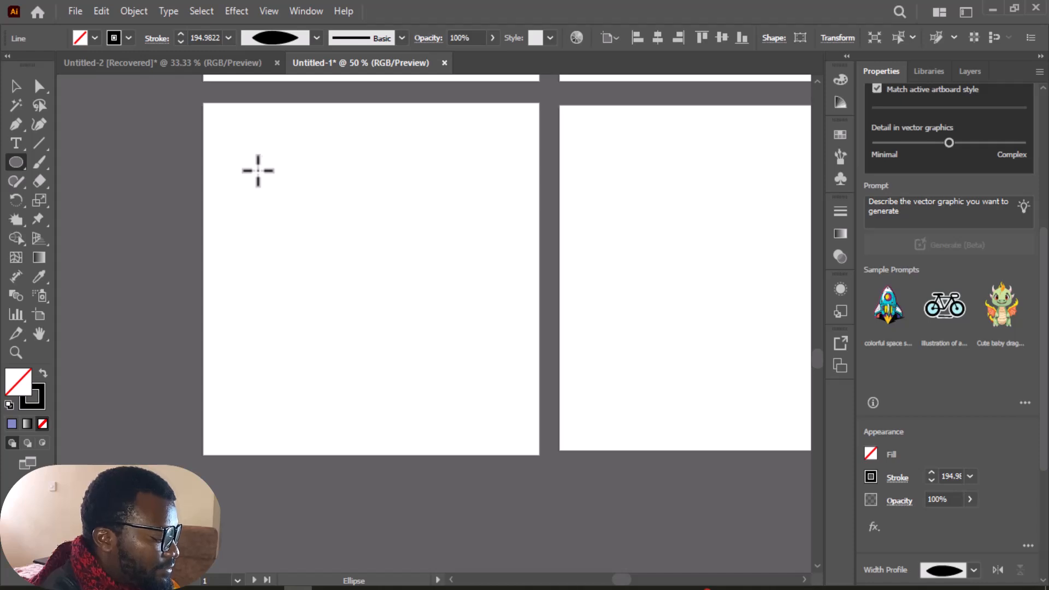
drag(232, 164, 499, 396)
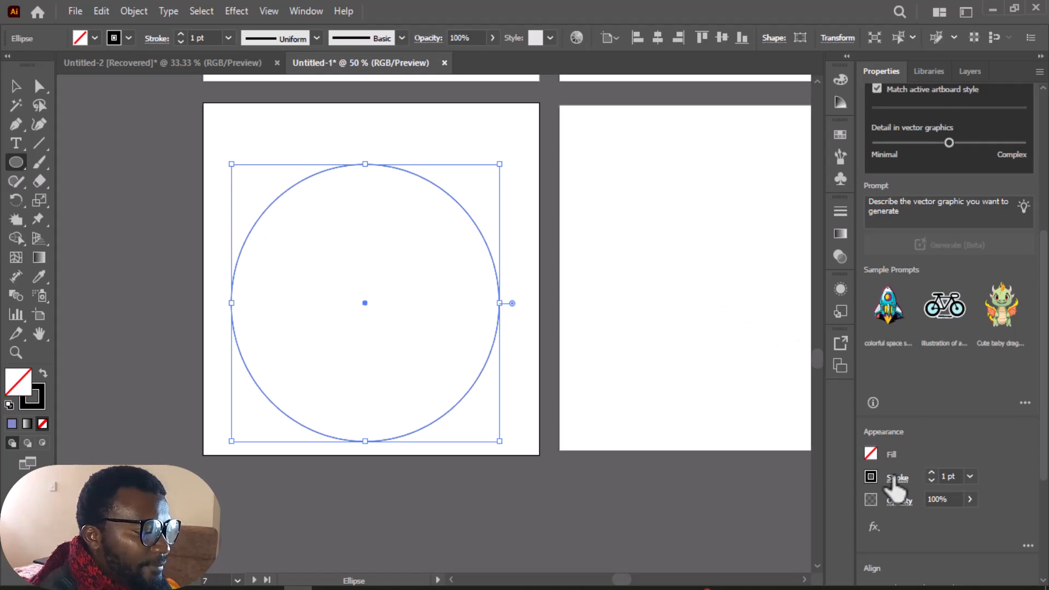
click(930, 475)
click(931, 475)
click(930, 474)
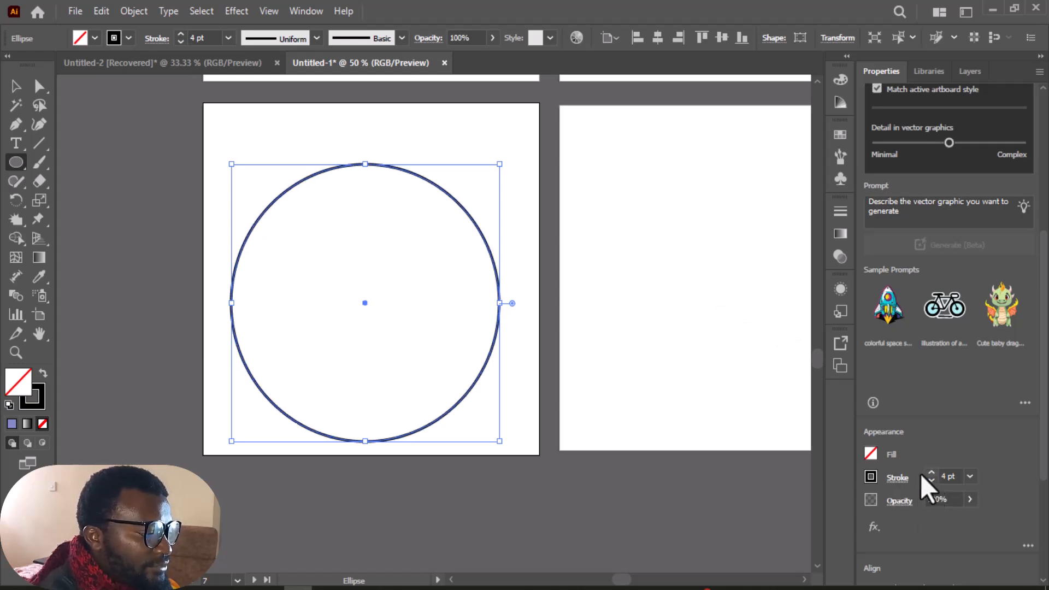
Step: Move the circle up and slightly left, near the upper edge of its artboard
click(14, 88)
click(509, 241)
drag(485, 241, 470, 191)
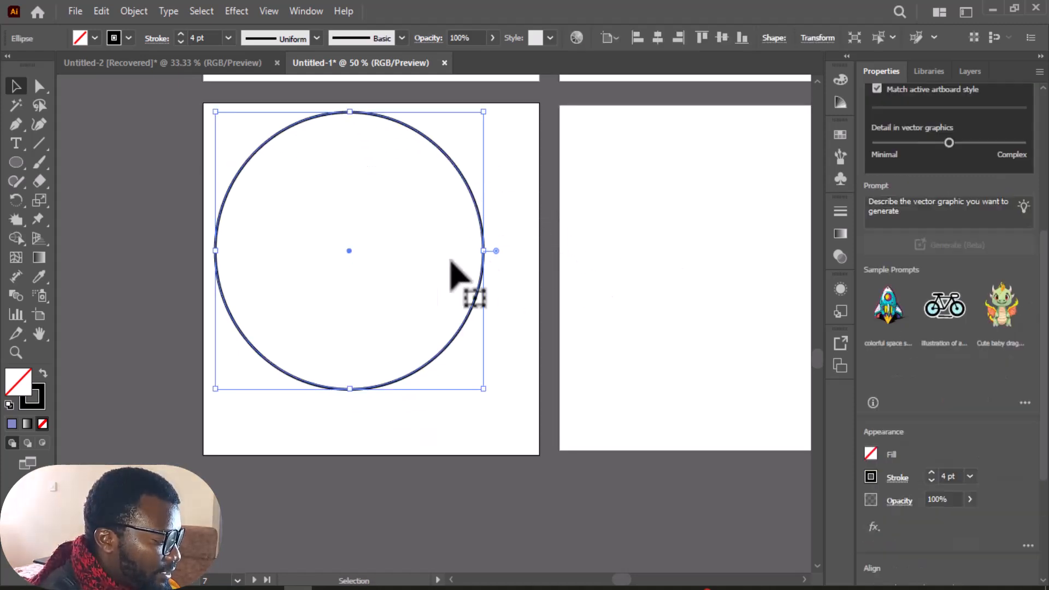
Step: Draw a smaller circle on artboard 8 and move it to overlap the large circle's right side, vertically centred on it
click(16, 162)
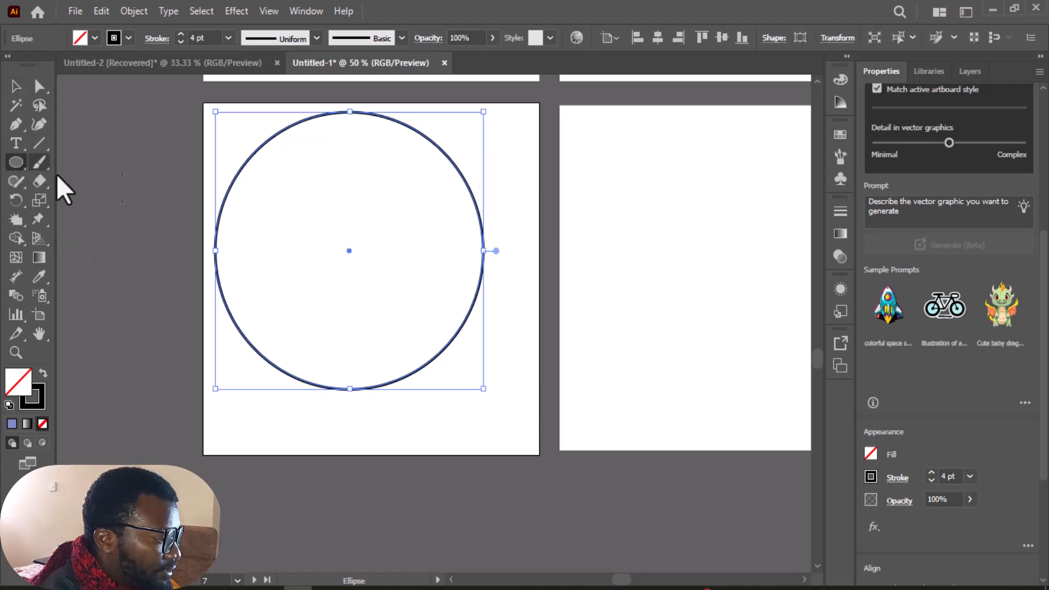
drag(590, 214, 750, 347)
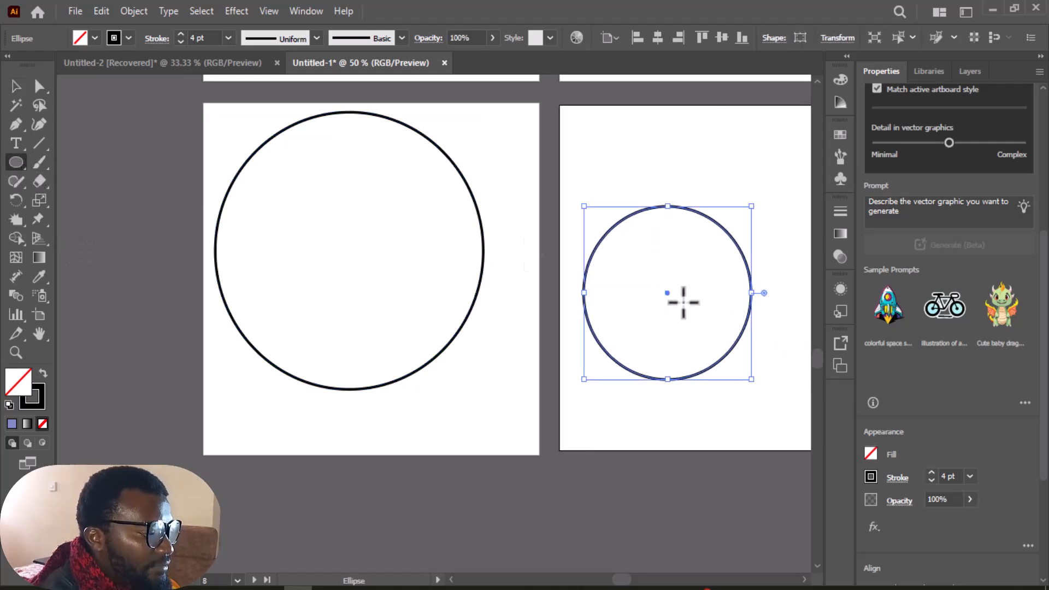
click(16, 86)
drag(667, 293, 491, 251)
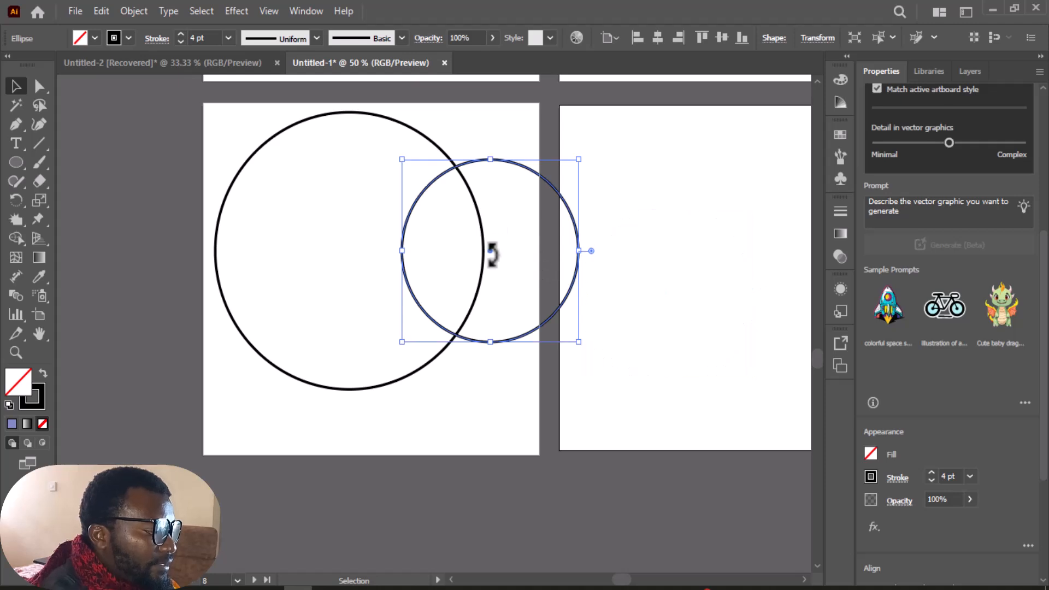
click(486, 247)
click(646, 260)
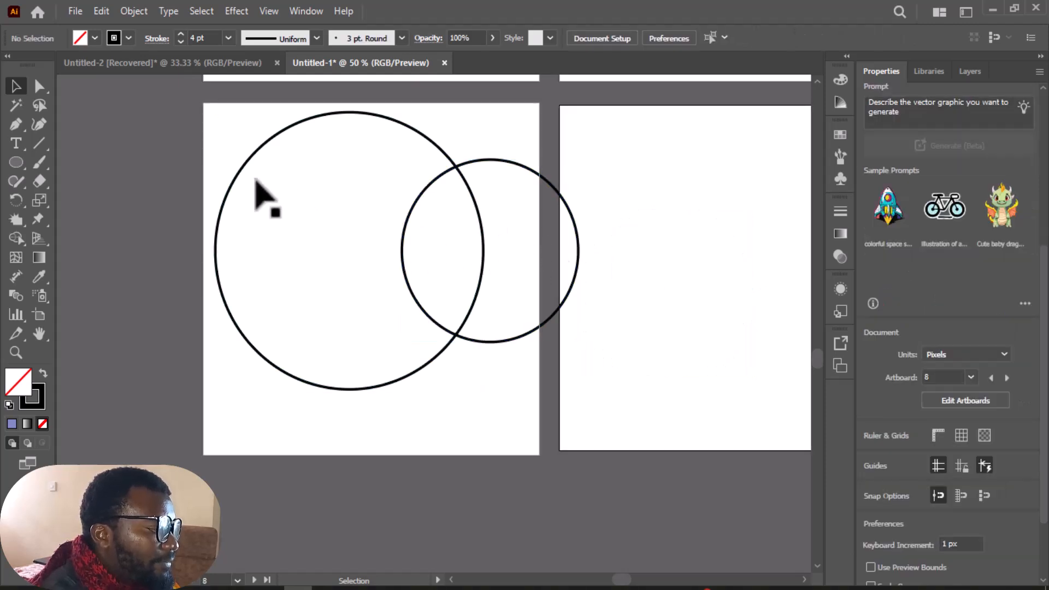
Step: Merge the two overlapping circles into a single outline with the Shape Builder tool
drag(224, 137, 656, 445)
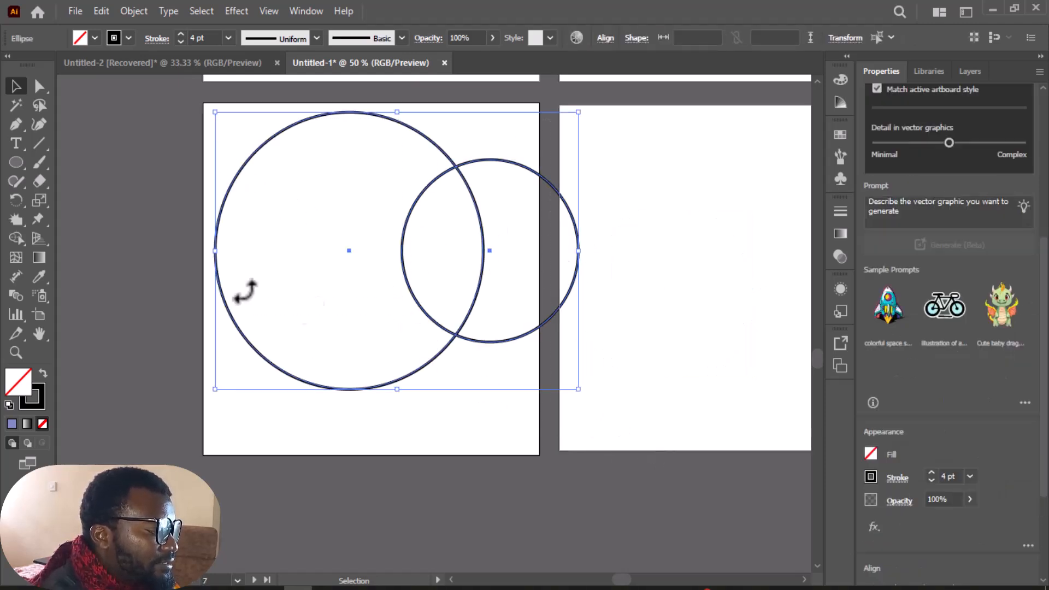
click(19, 244)
drag(294, 239, 525, 273)
click(16, 86)
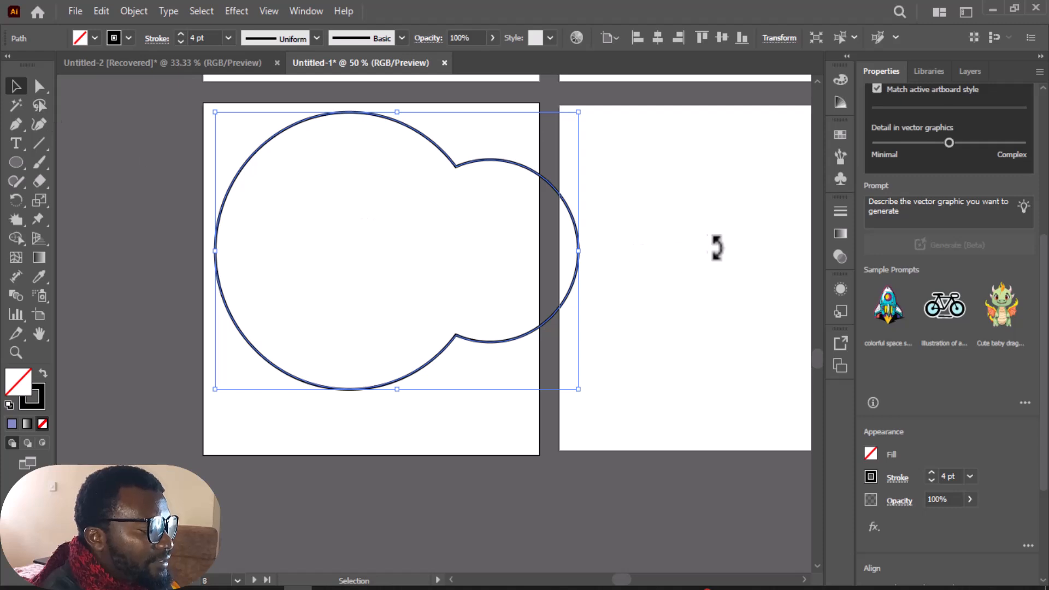
Step: Move the merged two-circle outline slightly down and right on its artboard
click(717, 248)
drag(454, 169, 473, 204)
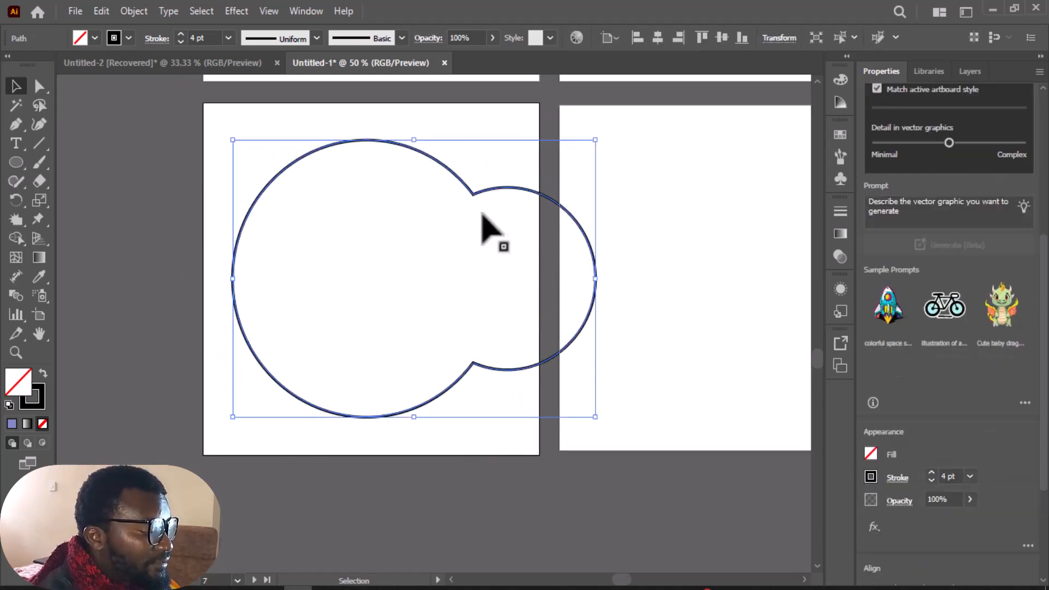
Step: Draw a circle about 292 px wide on artboard 8 and duplicate it horizontally to the right so the two circles overlap
drag(606, 566, 628, 579)
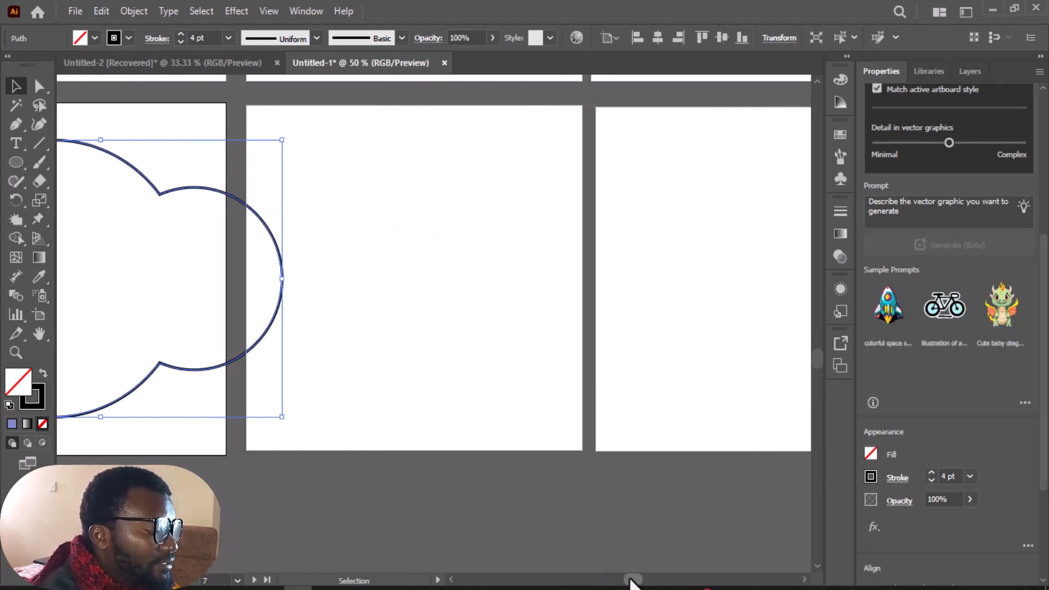
drag(14, 163, 75, 201)
drag(366, 178, 521, 339)
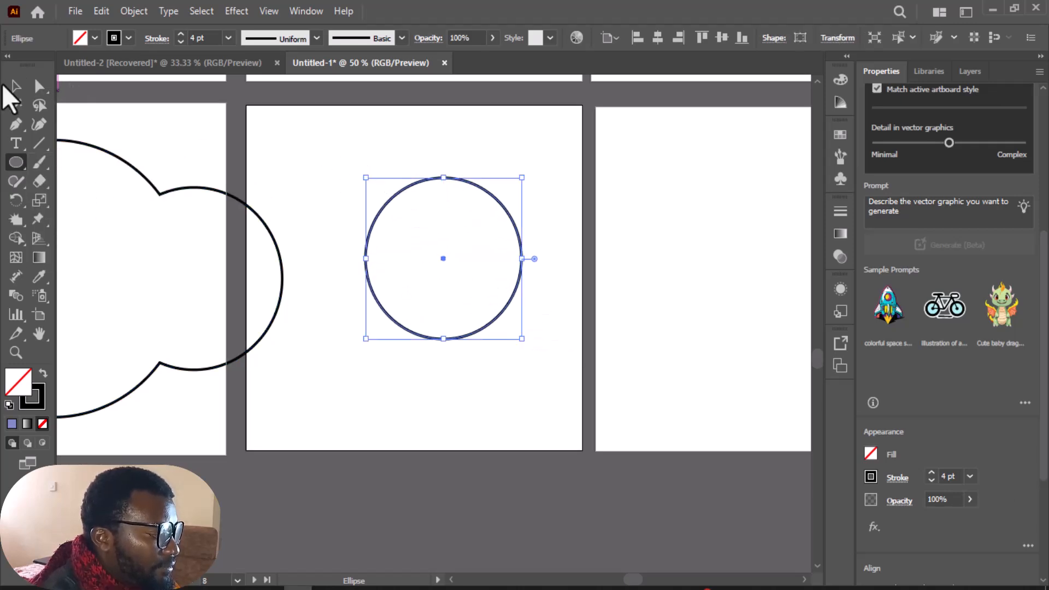
click(22, 88)
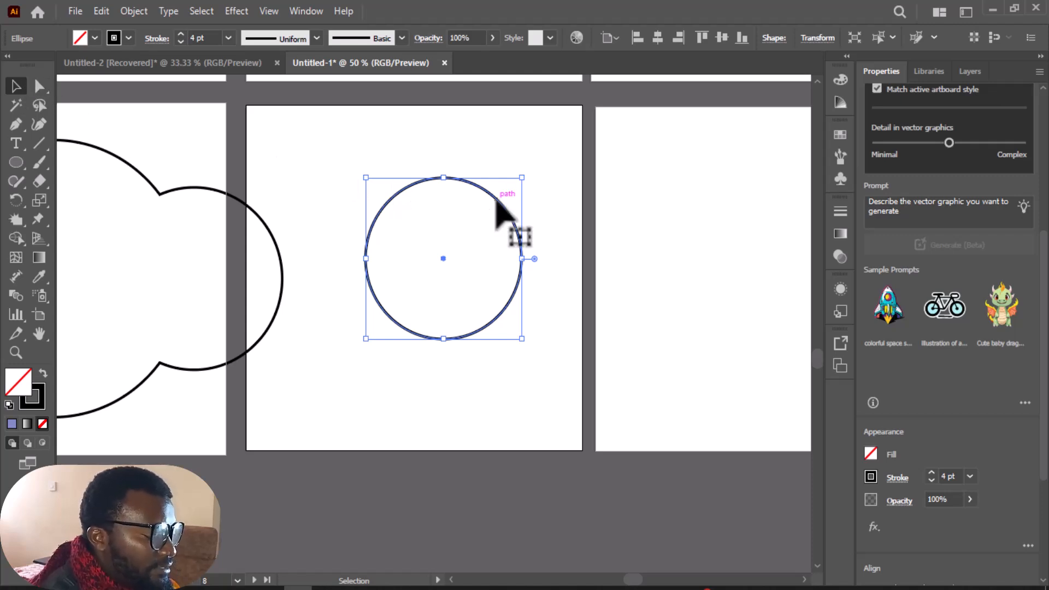
drag(503, 202, 584, 209)
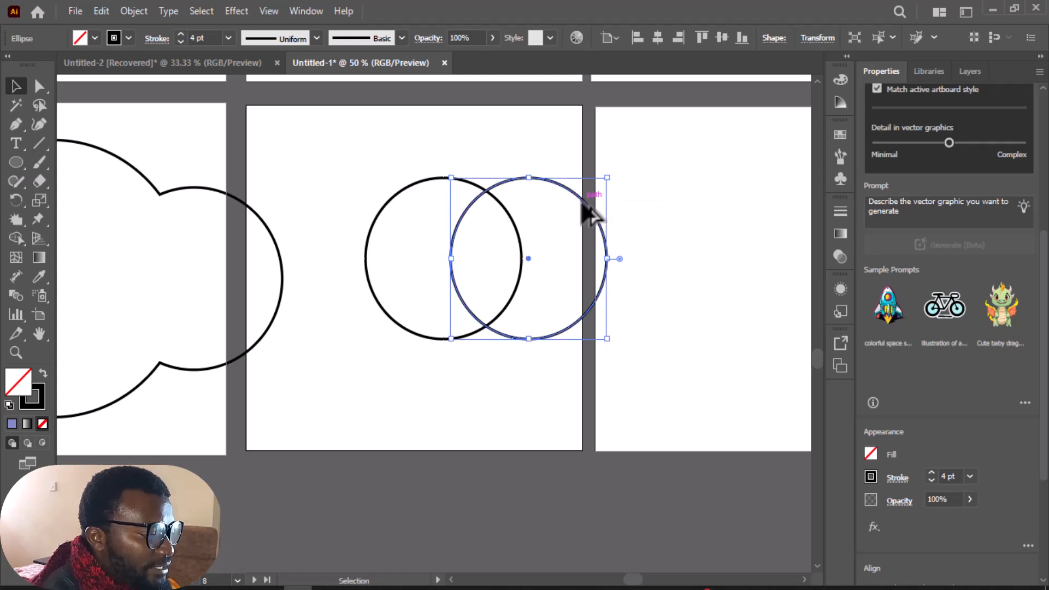
Step: Remove both outer crescents of the overlapping circles with the Shape Builder, and move the remaining lens shape up and left
drag(318, 133, 662, 343)
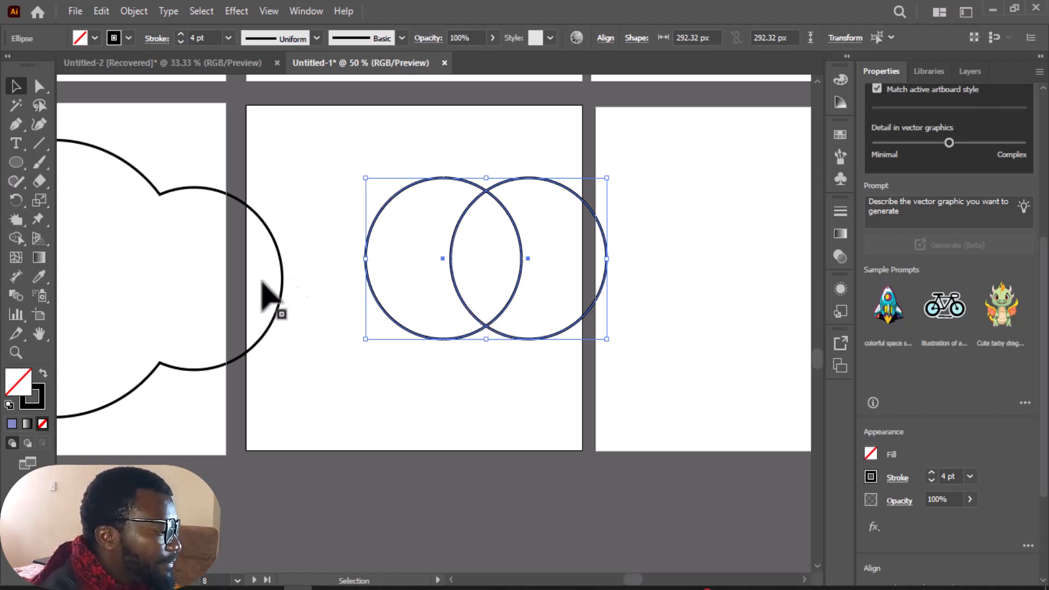
click(16, 238)
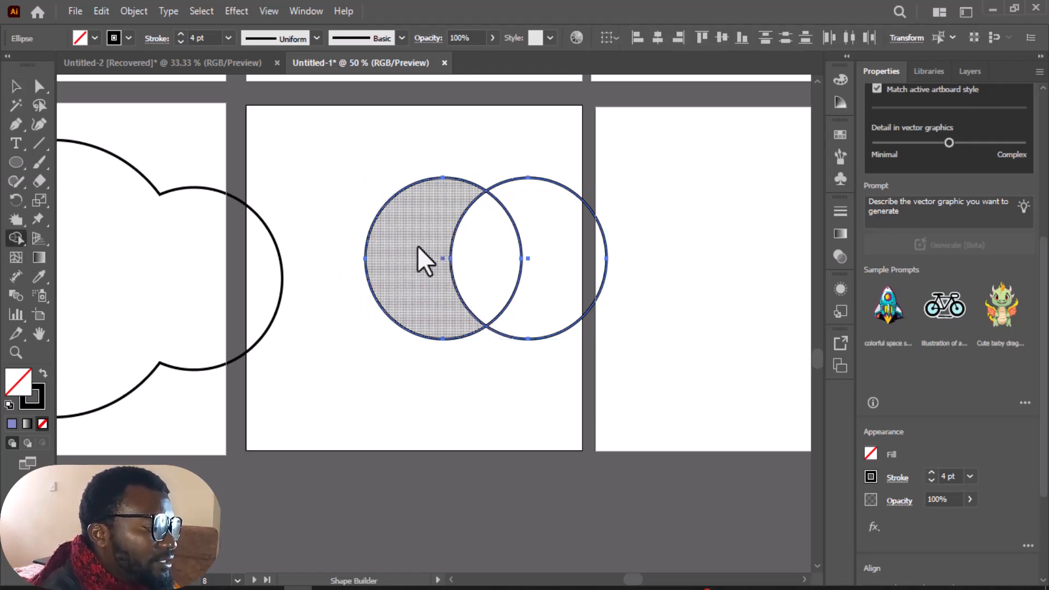
click(443, 231)
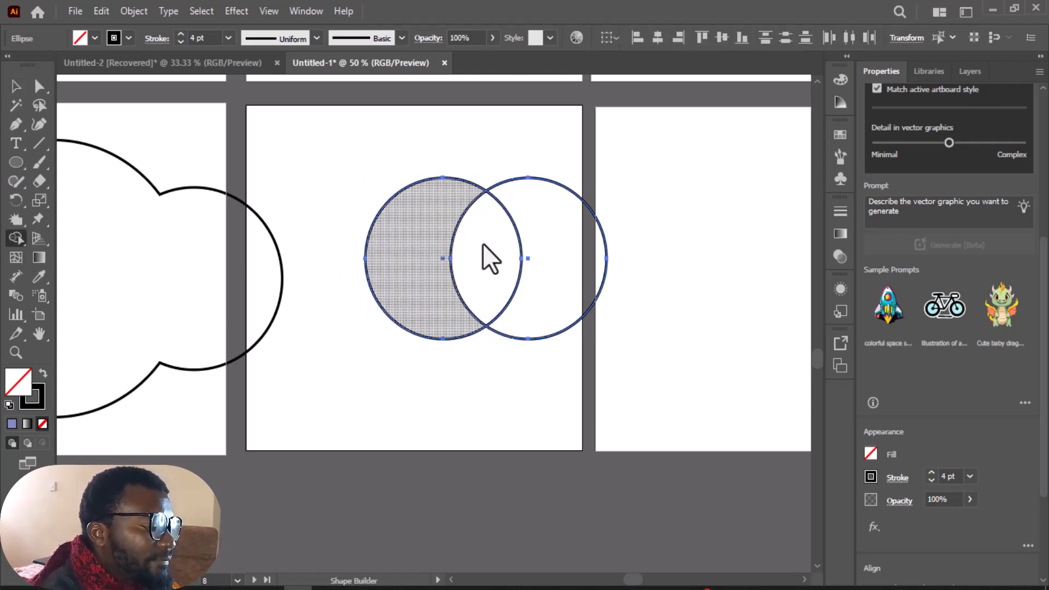
alt+click(426, 239)
alt+click(581, 271)
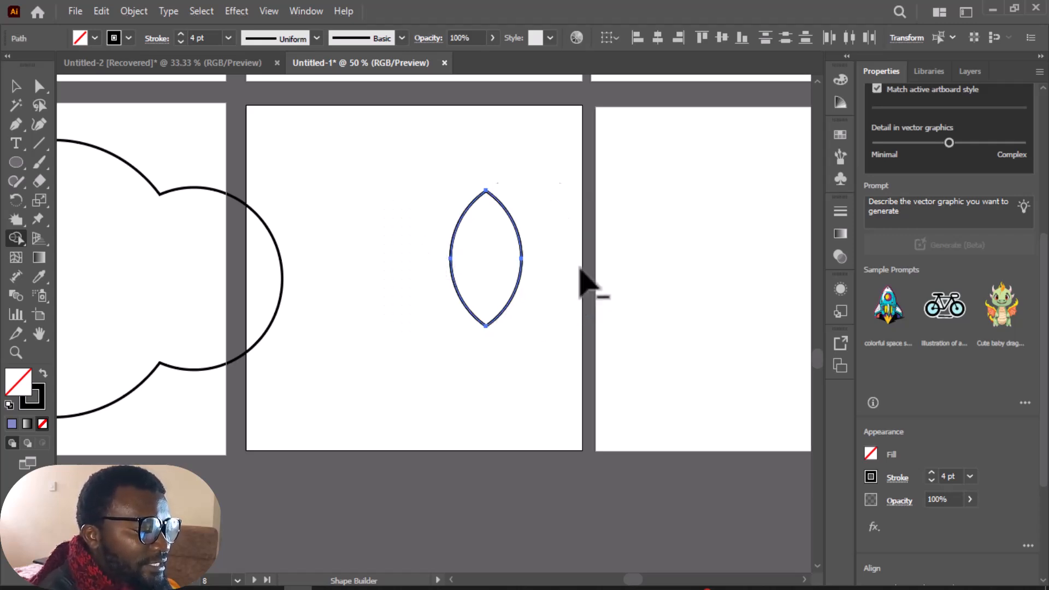
click(16, 87)
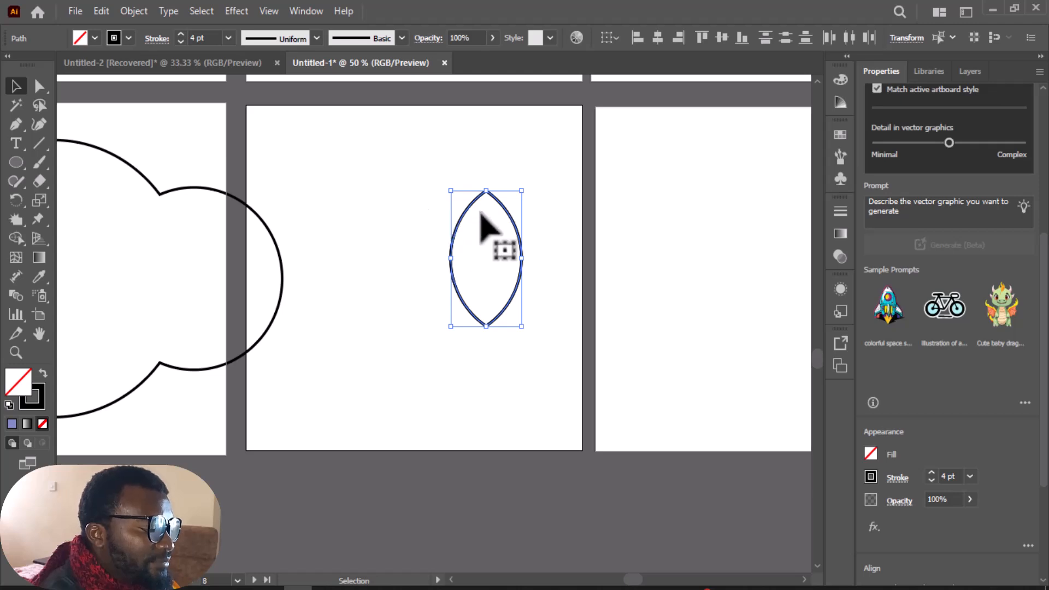
drag(499, 207, 379, 139)
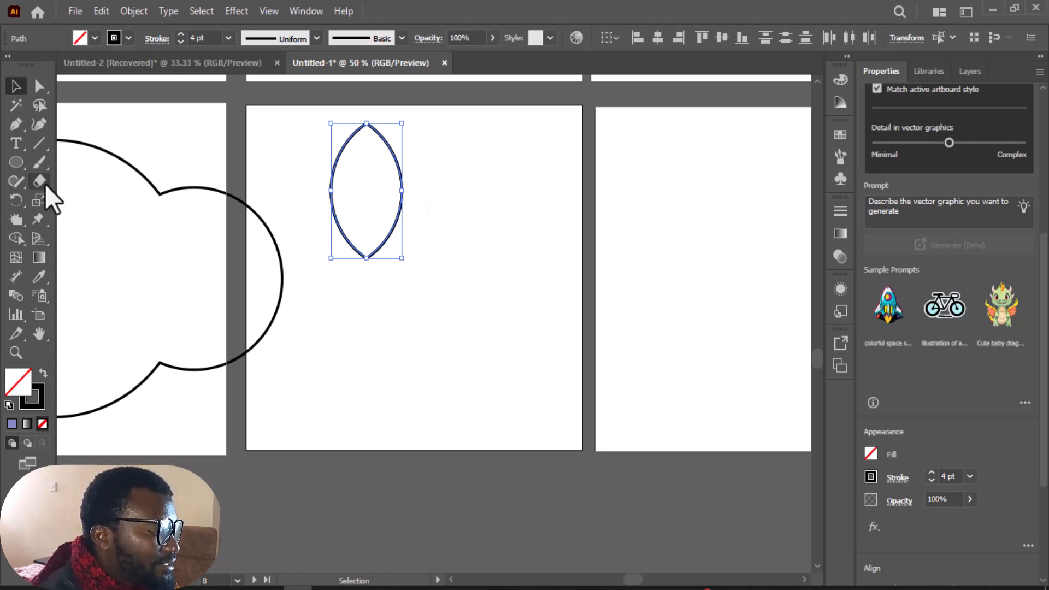
Step: Draw a large unfilled circle on the empty artboard 9, enlarge it to most of the artboard's width, and roughly centre it there
click(21, 165)
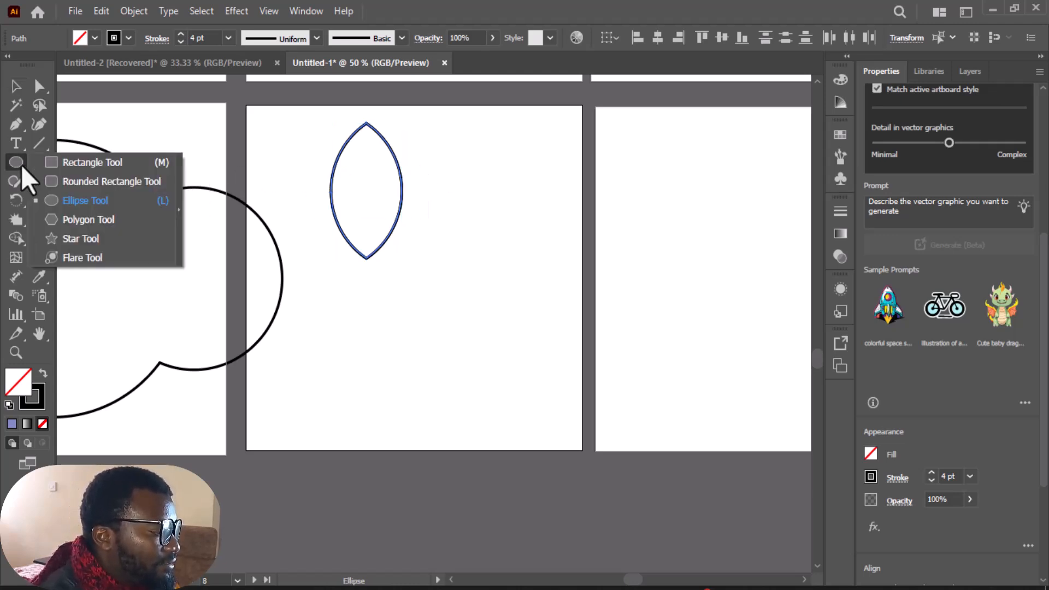
drag(639, 580, 646, 580)
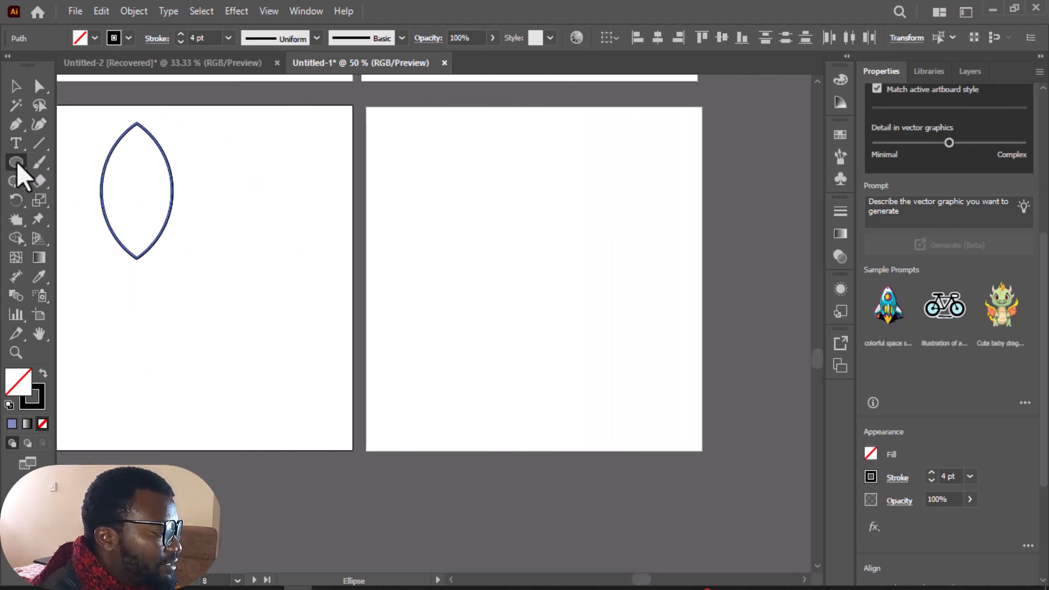
drag(374, 177, 544, 383)
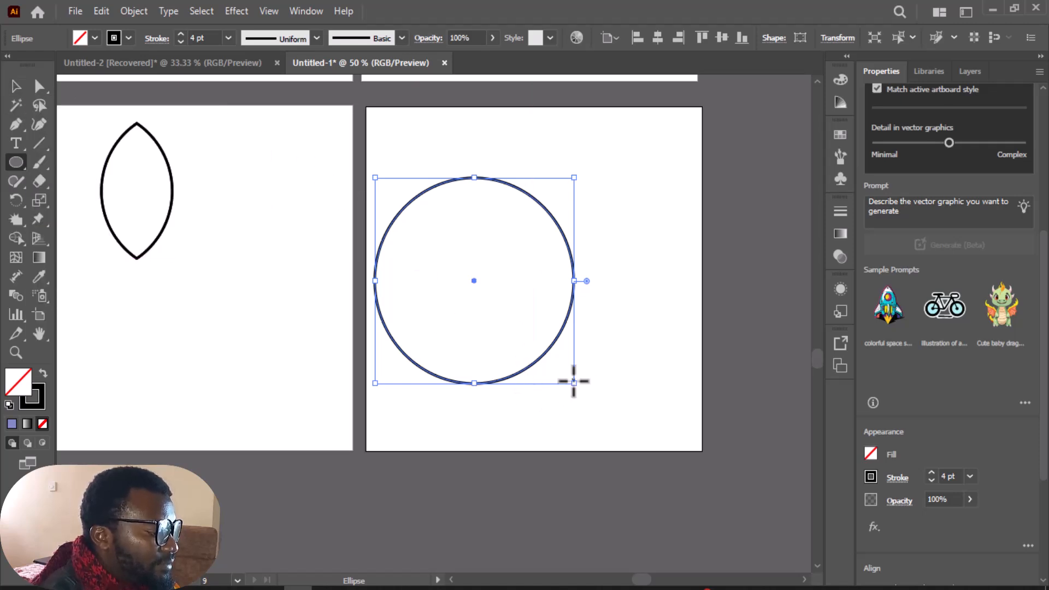
drag(573, 386, 628, 437)
click(15, 86)
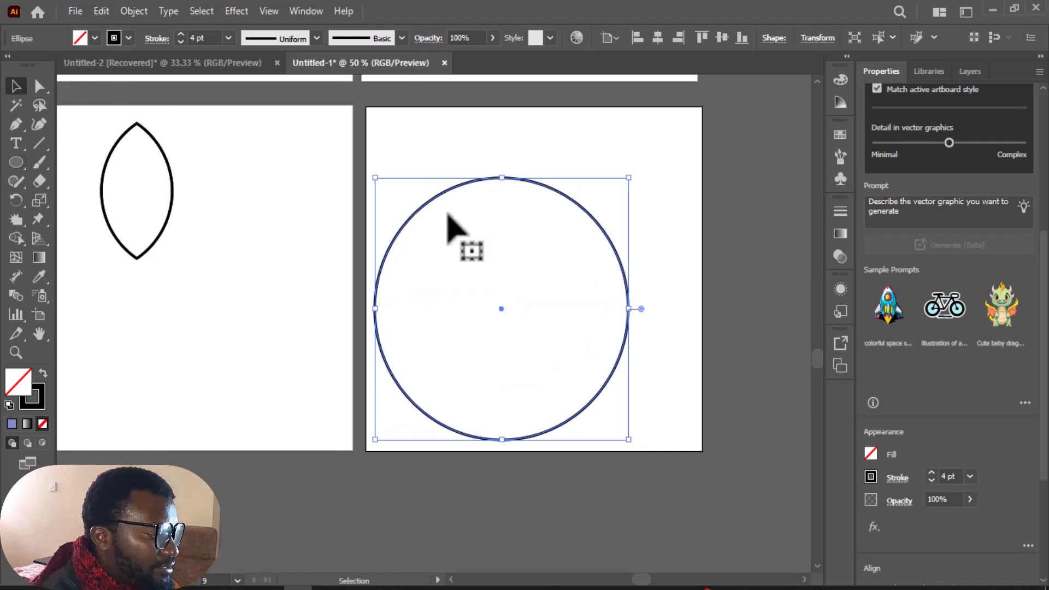
drag(523, 176, 535, 160)
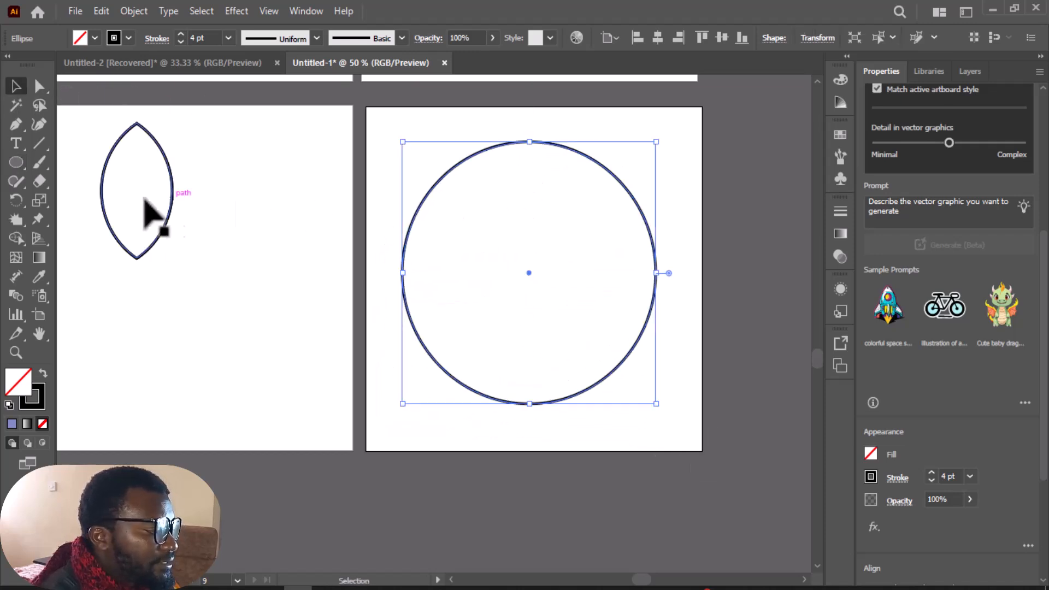
Step: Draw a smaller circle, about half the large circle's width, in the lower right of artboard 8
click(22, 164)
drag(213, 279, 313, 380)
key(Delete)
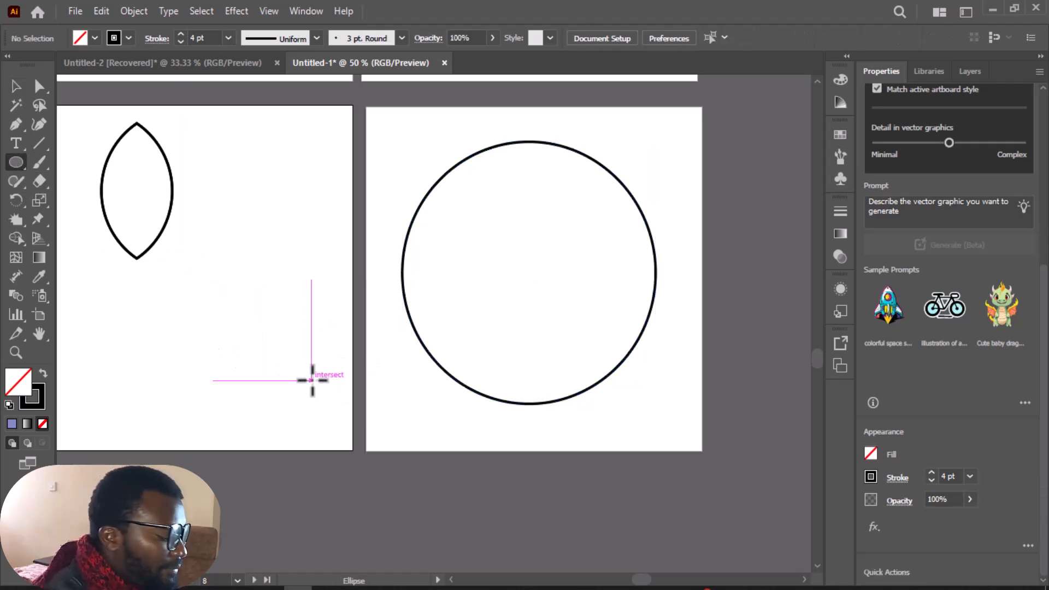
drag(214, 303, 332, 402)
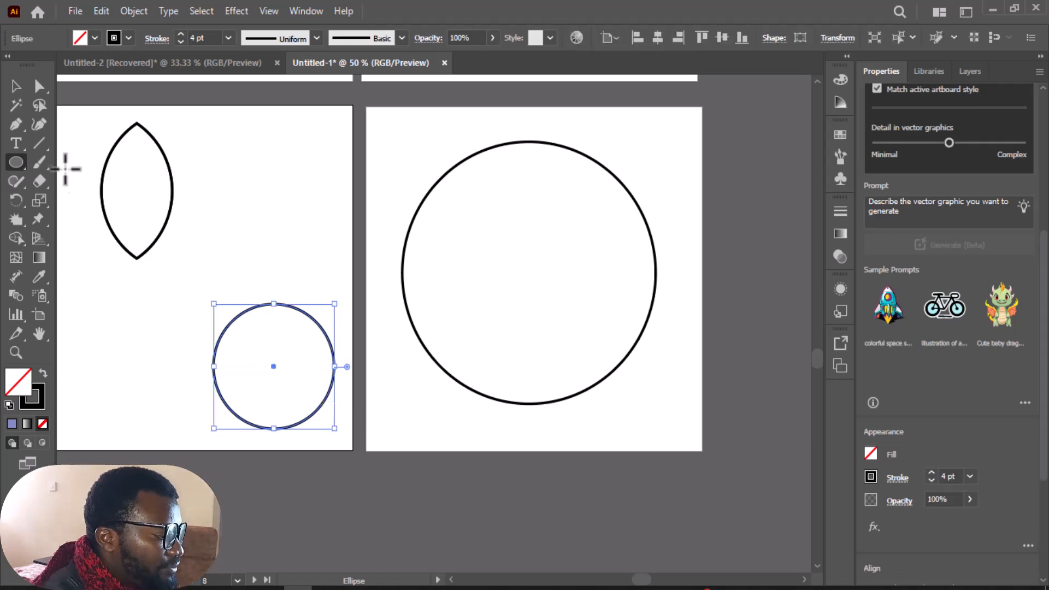
Step: Fit the small circle inside the large circle's left half and duplicate it into the right half so the two touch
click(16, 86)
drag(269, 364, 466, 279)
drag(523, 210, 547, 209)
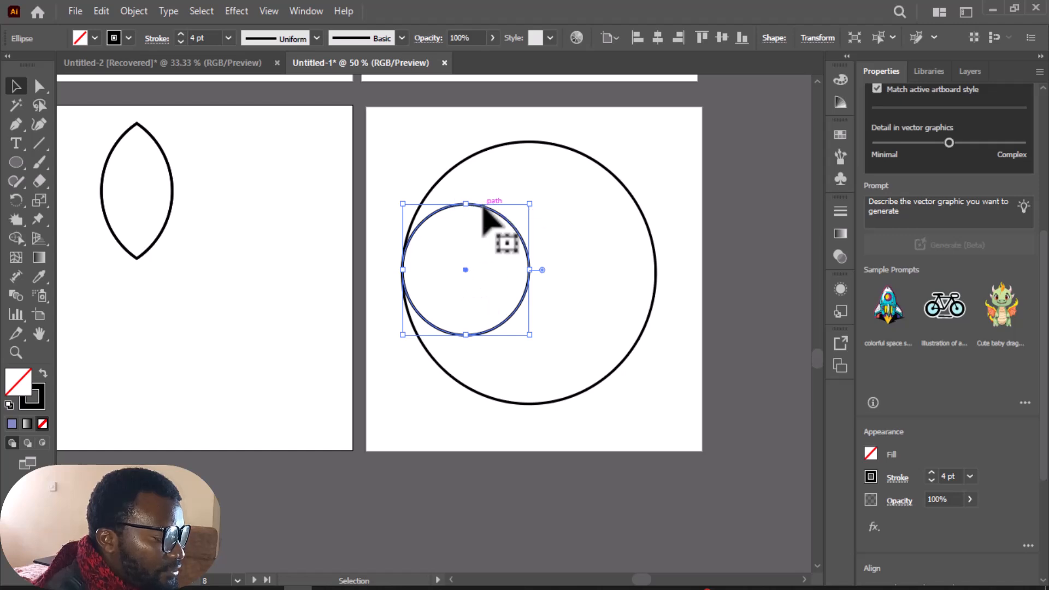
drag(484, 210, 608, 212)
click(686, 191)
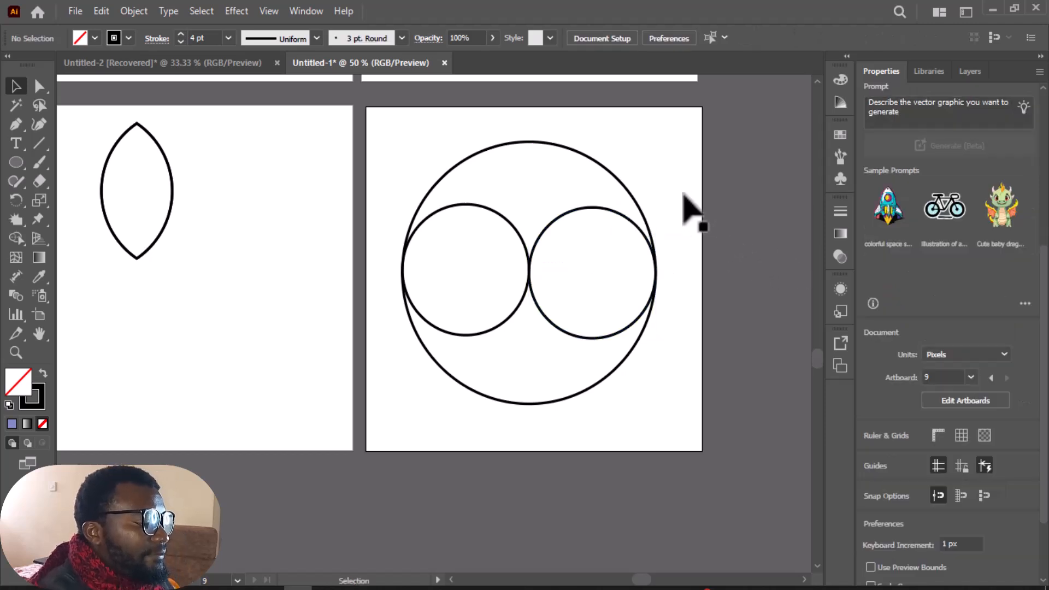
Step: Draw a horizontal line across the large circle from edge to edge, through the point where the small circles touch
key(z)
click(556, 251)
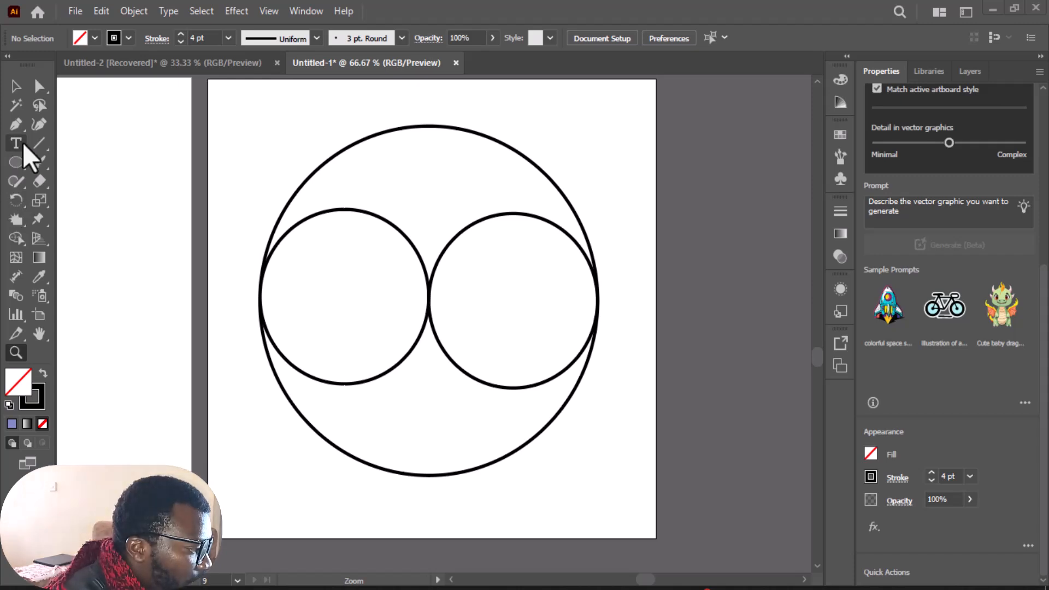
click(39, 143)
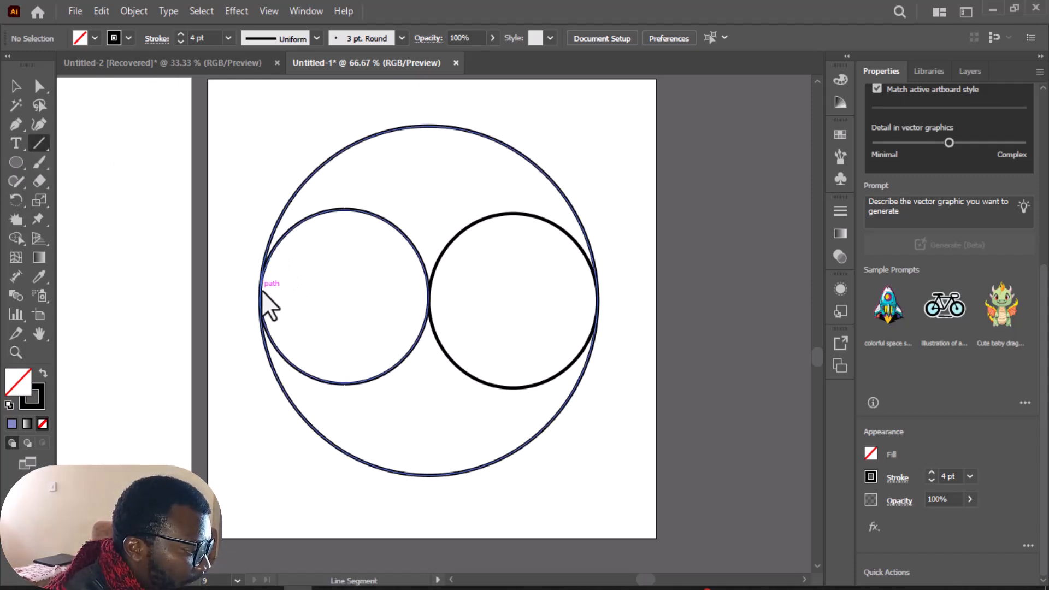
drag(263, 290, 596, 297)
click(16, 86)
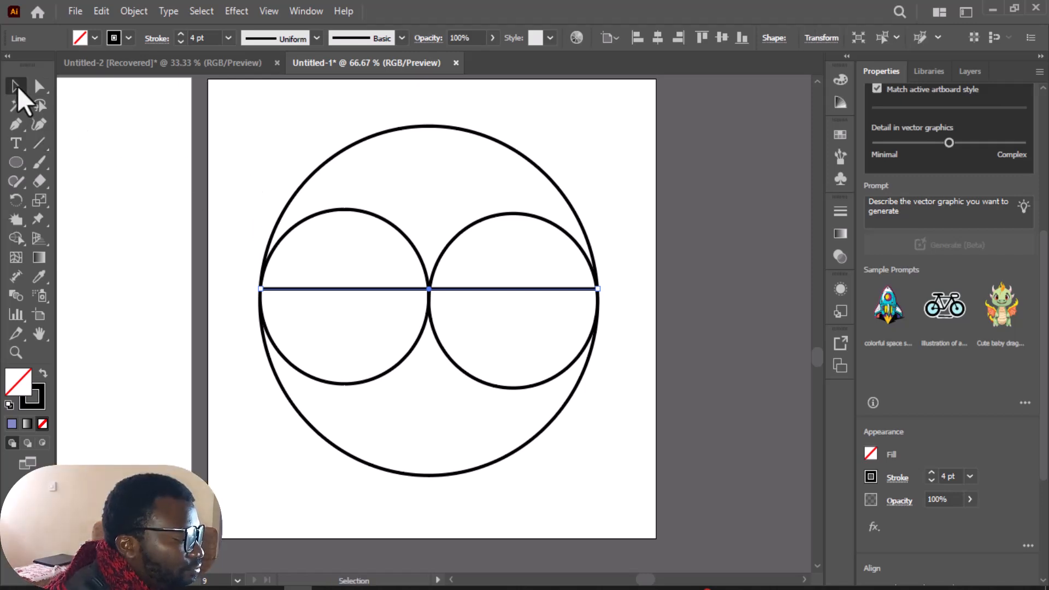
click(248, 123)
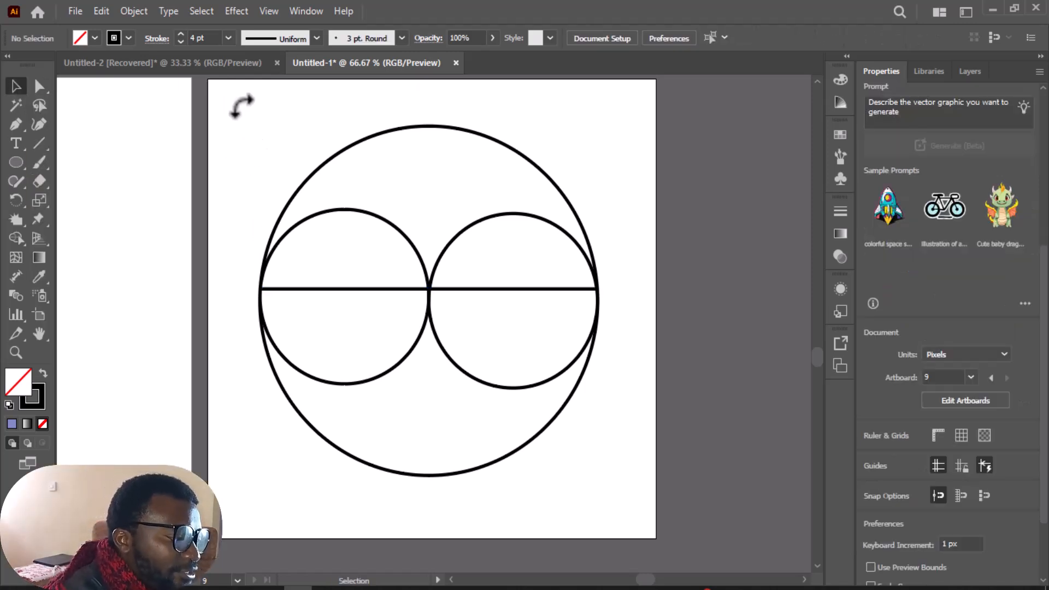
drag(241, 106, 604, 465)
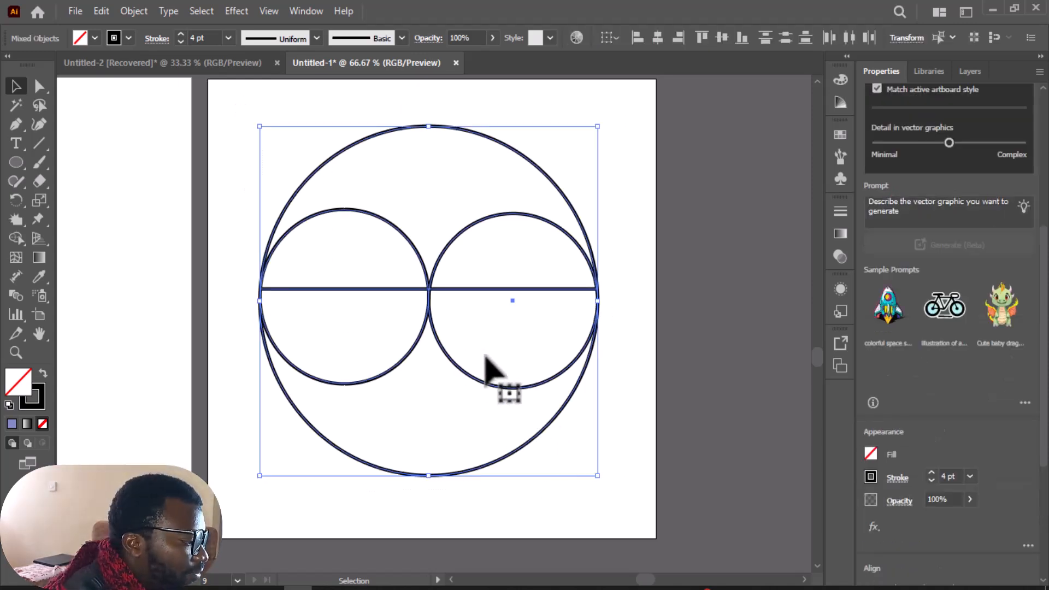
click(15, 239)
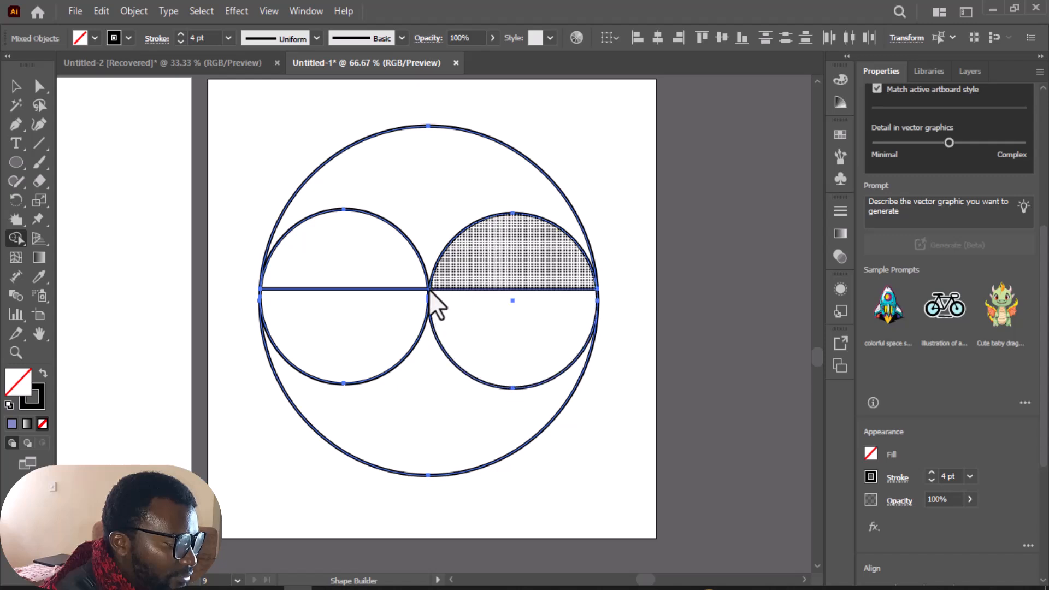
click(15, 86)
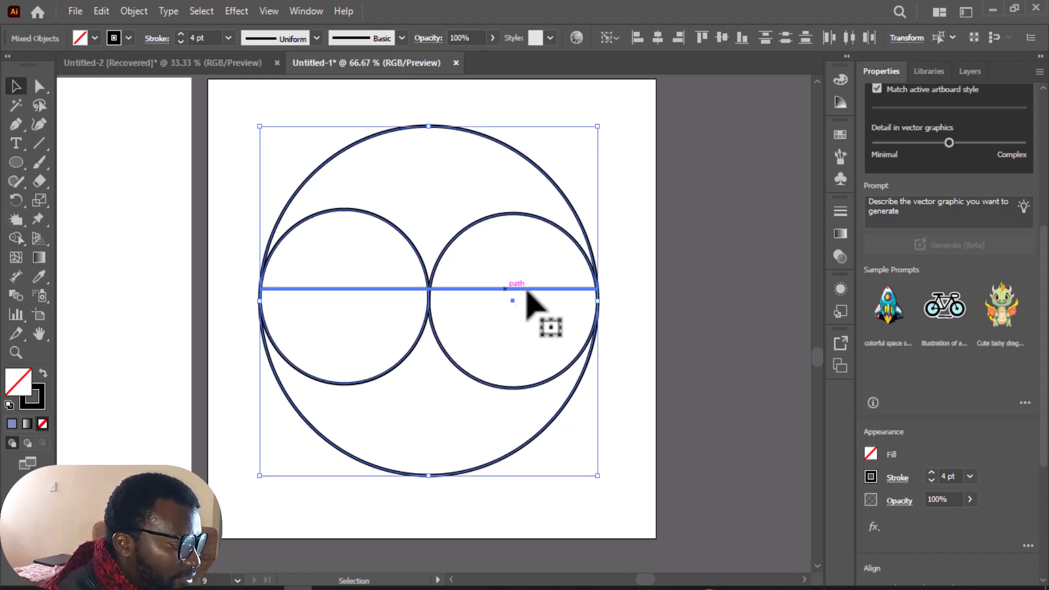
Step: Extend both ends of the horizontal line slightly beyond the large circle's outline with Direct Selection
drag(600, 291, 609, 292)
click(40, 87)
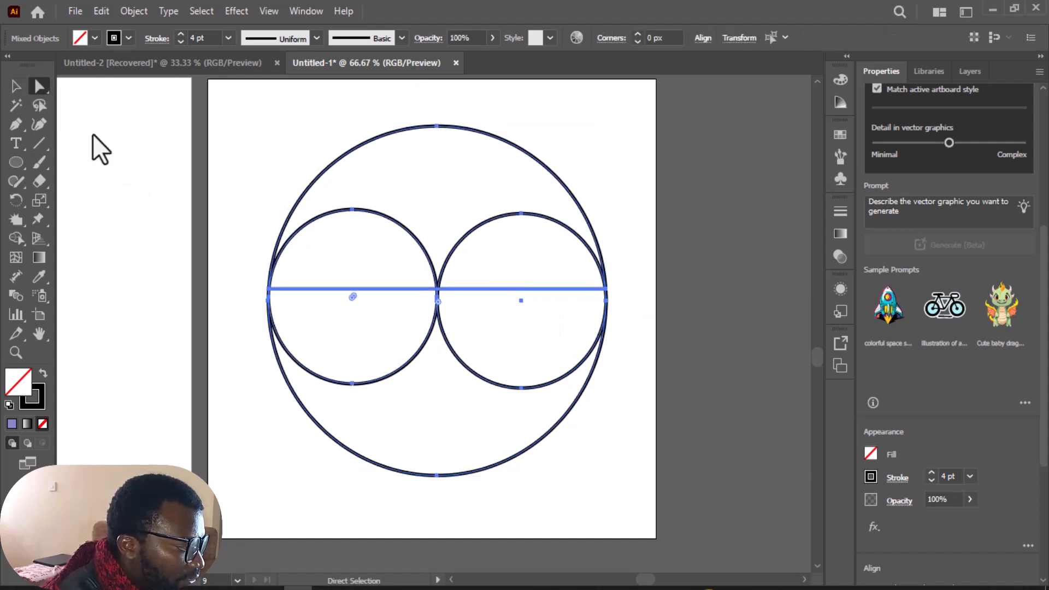
drag(272, 291, 261, 296)
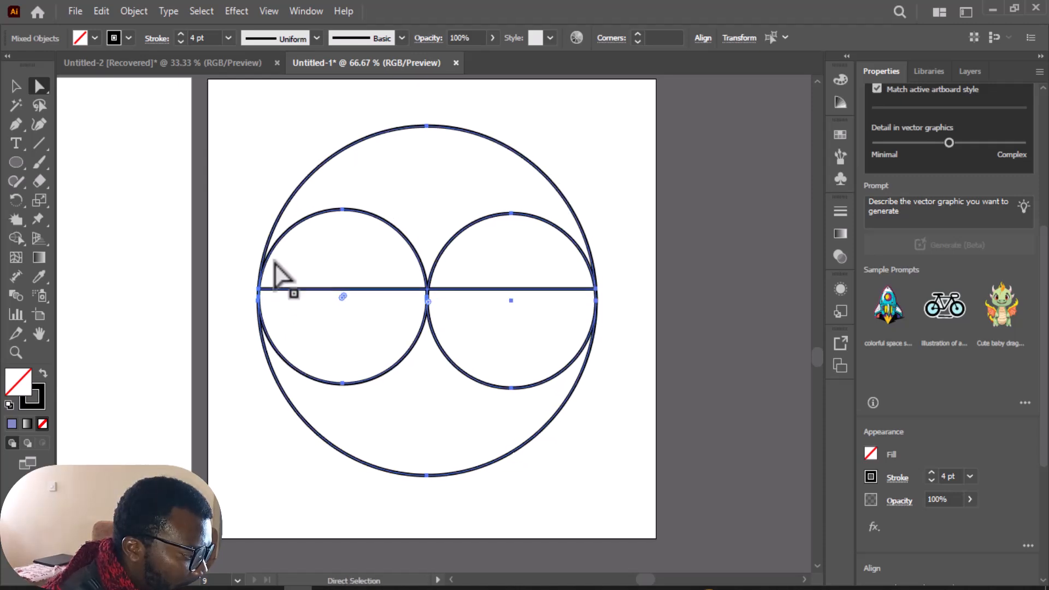
click(253, 251)
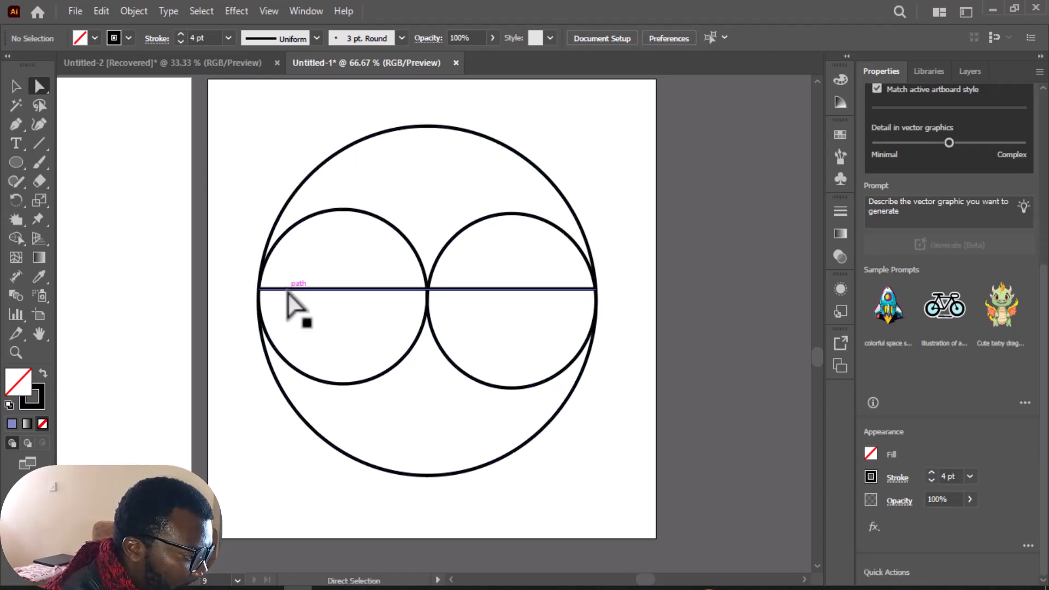
click(261, 289)
drag(261, 290, 234, 289)
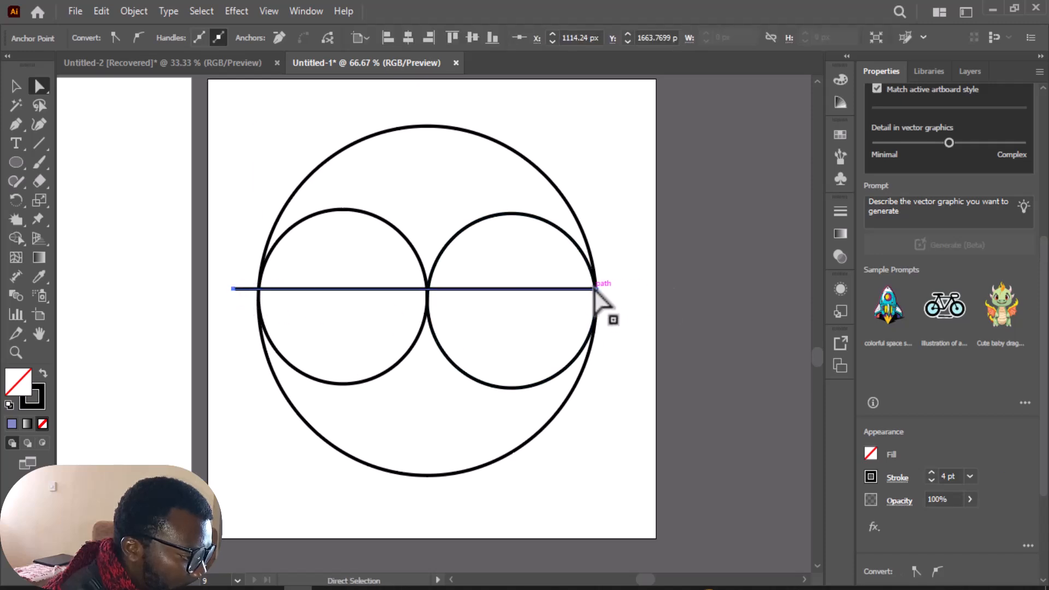
drag(595, 289, 617, 291)
Step: With the Shape Builder, remove the large circle's lower region, the left small circle's lower half and the right small circle's upper arc
click(15, 86)
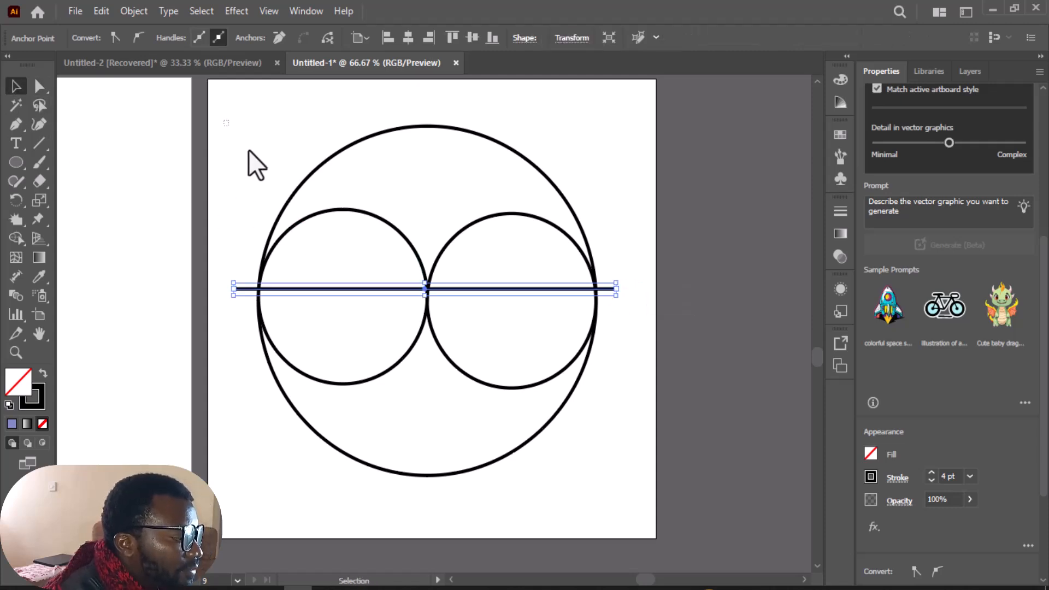
key(ctrl+a)
click(16, 238)
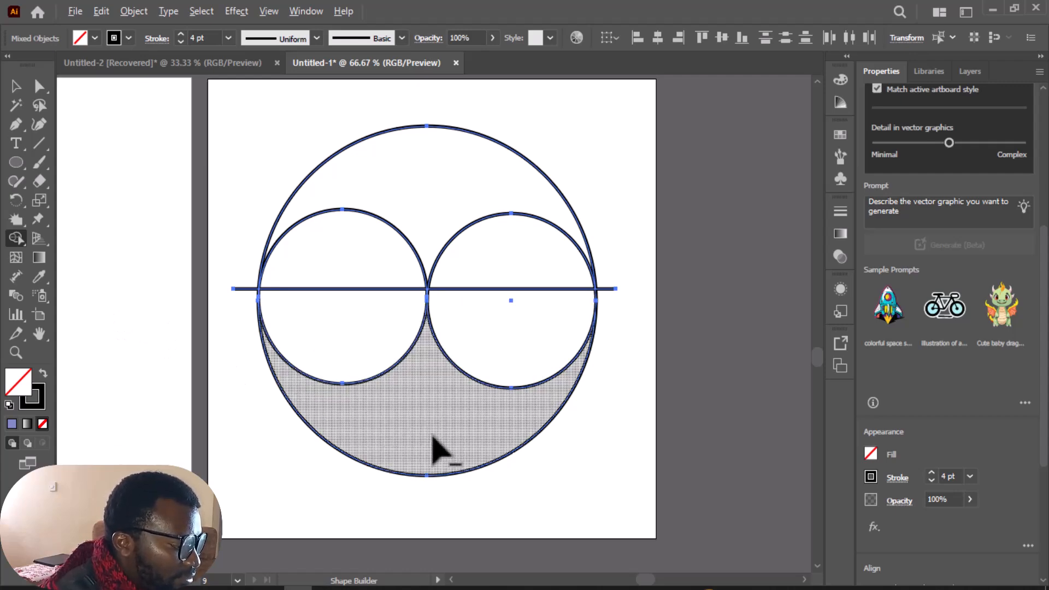
alt+click(433, 437)
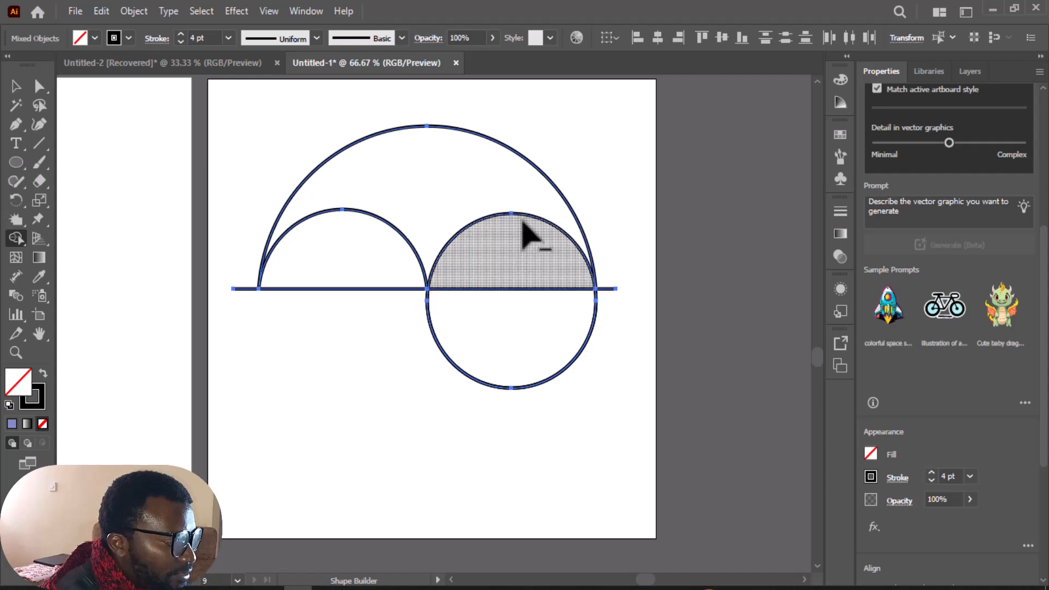
alt+click(525, 217)
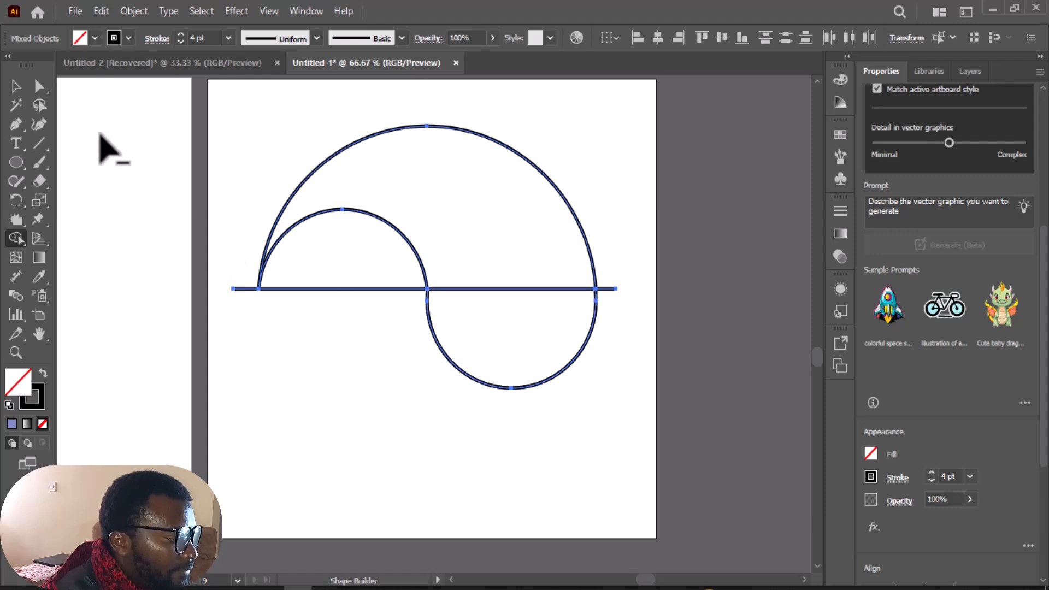
Step: Separate the horizontal line from the curved teardrop outline and delete it
click(16, 87)
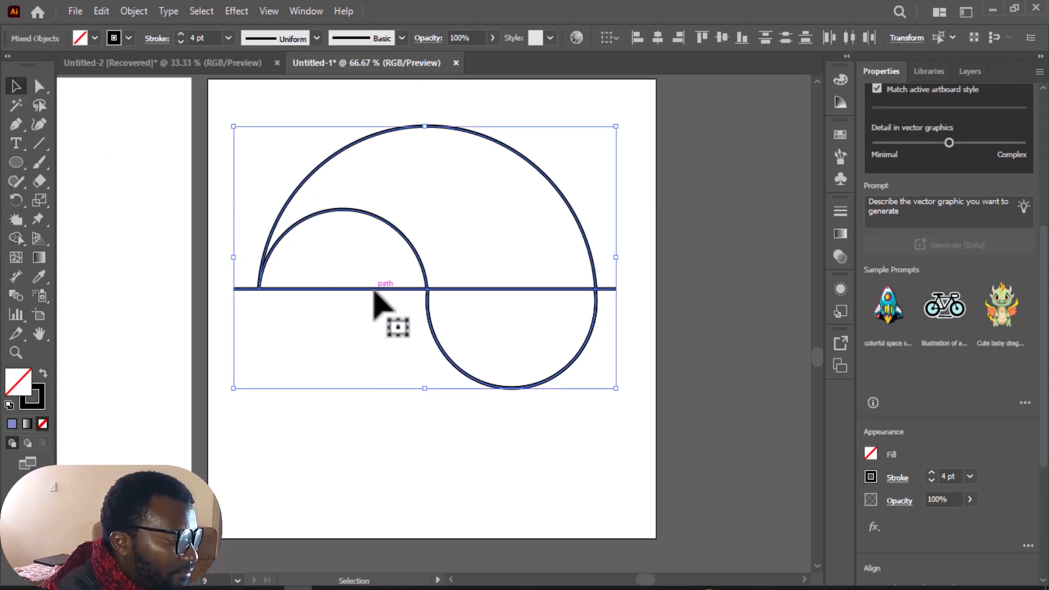
drag(375, 295, 382, 309)
click(631, 164)
drag(534, 306, 569, 495)
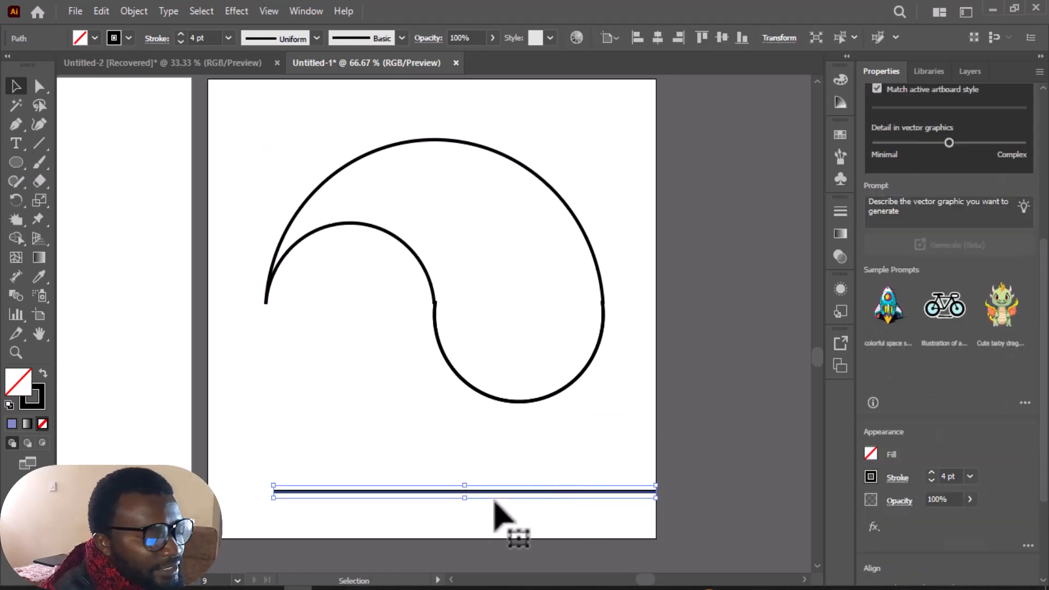
key(Delete)
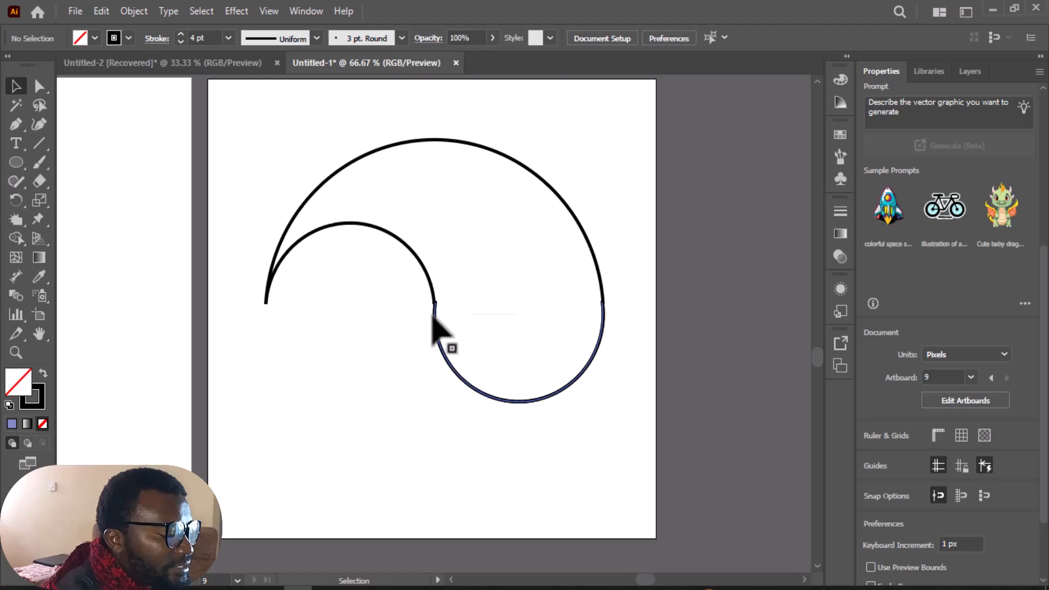
Step: Try moving the lower-right arc down away from the teardrop outline, undo the move and deselect the arc
click(436, 309)
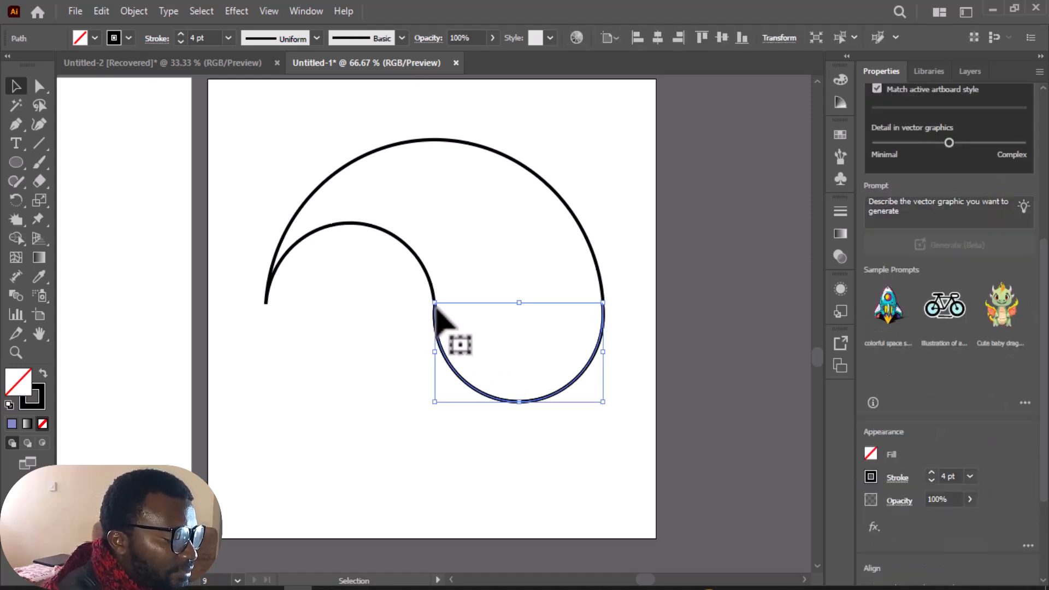
drag(435, 311, 445, 361)
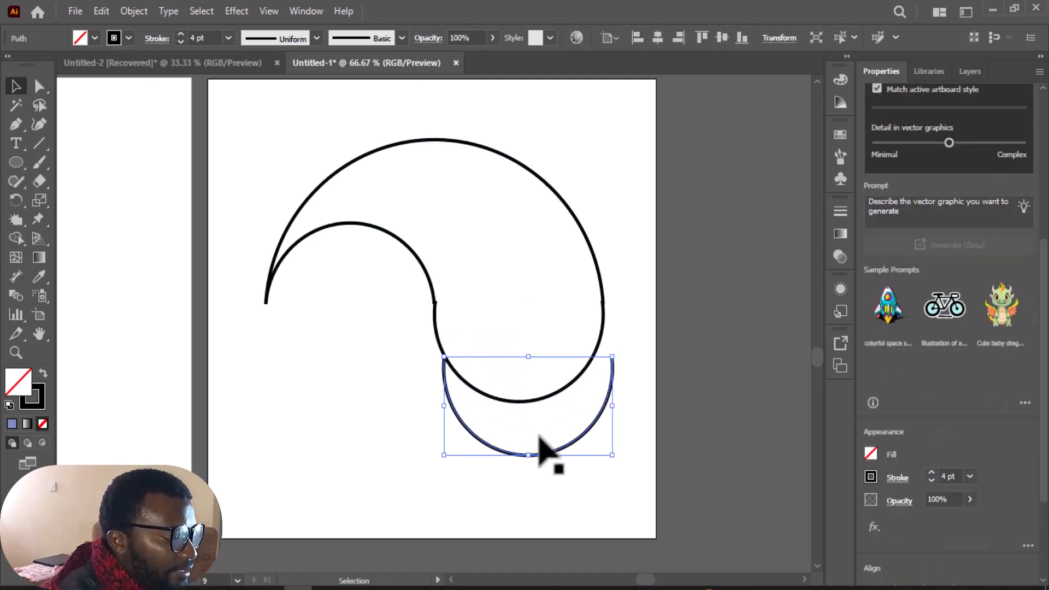
key(ctrl+z)
click(295, 166)
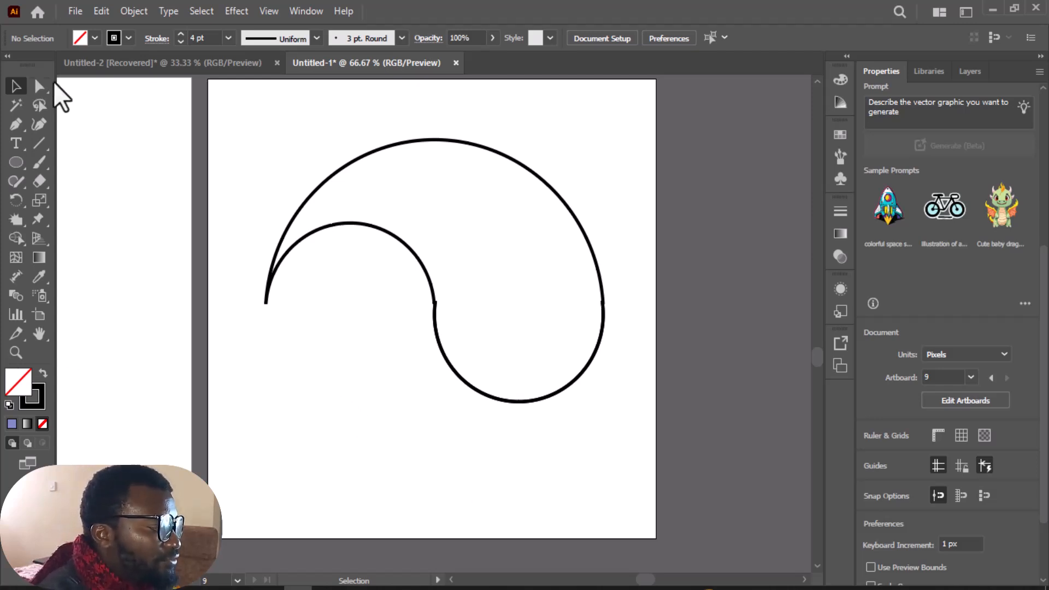
drag(48, 143, 48, 144)
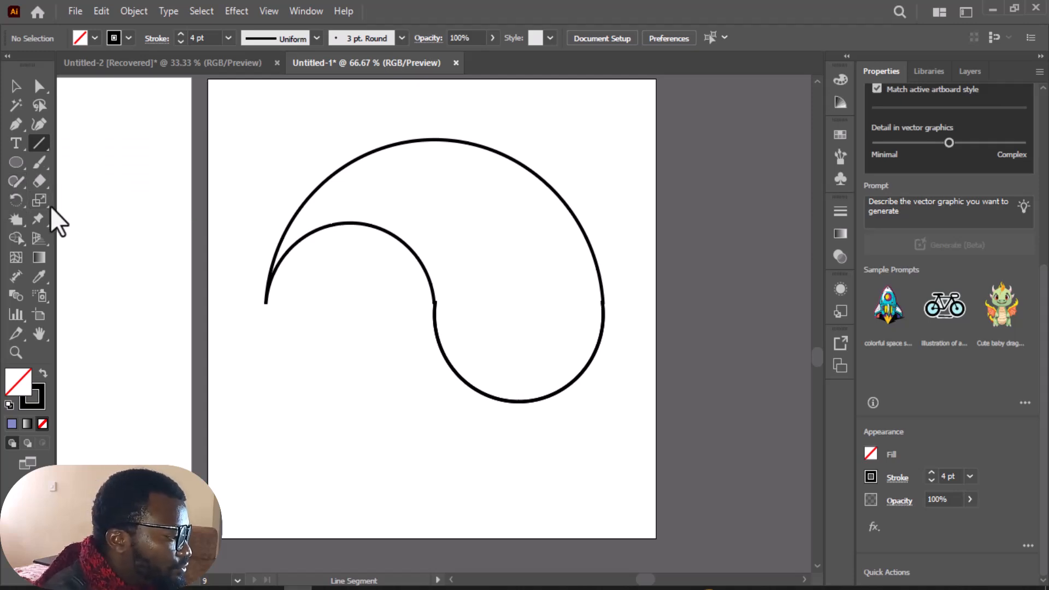
drag(19, 242, 20, 241)
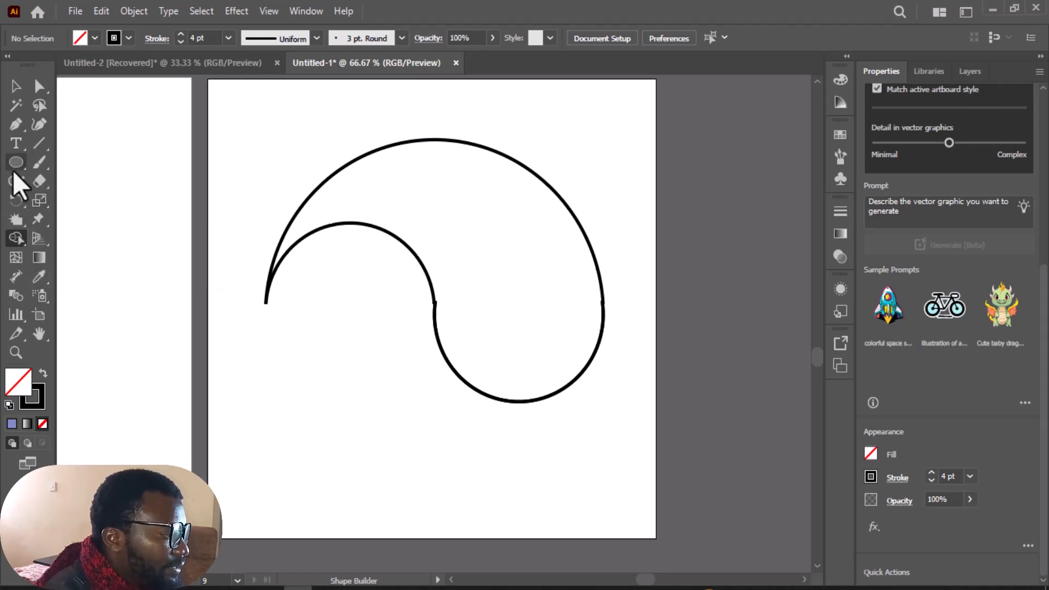
click(41, 139)
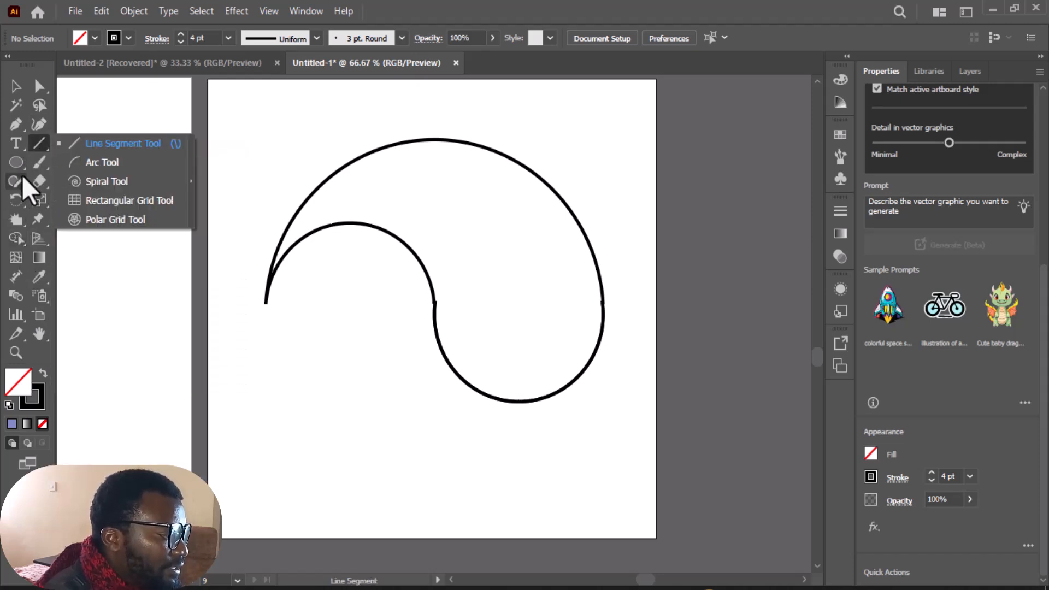
click(15, 239)
drag(15, 247, 14, 248)
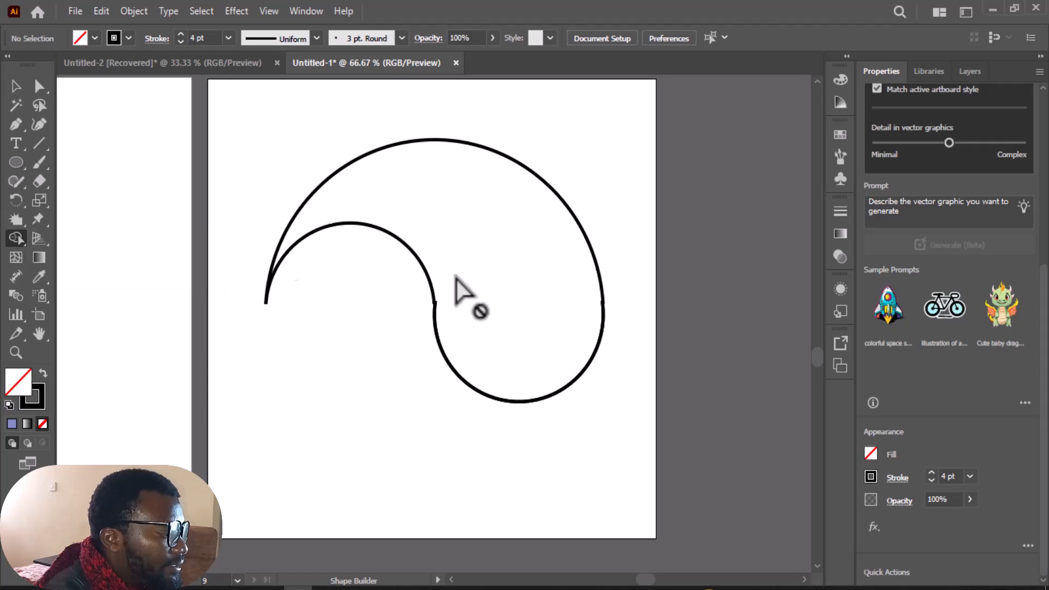